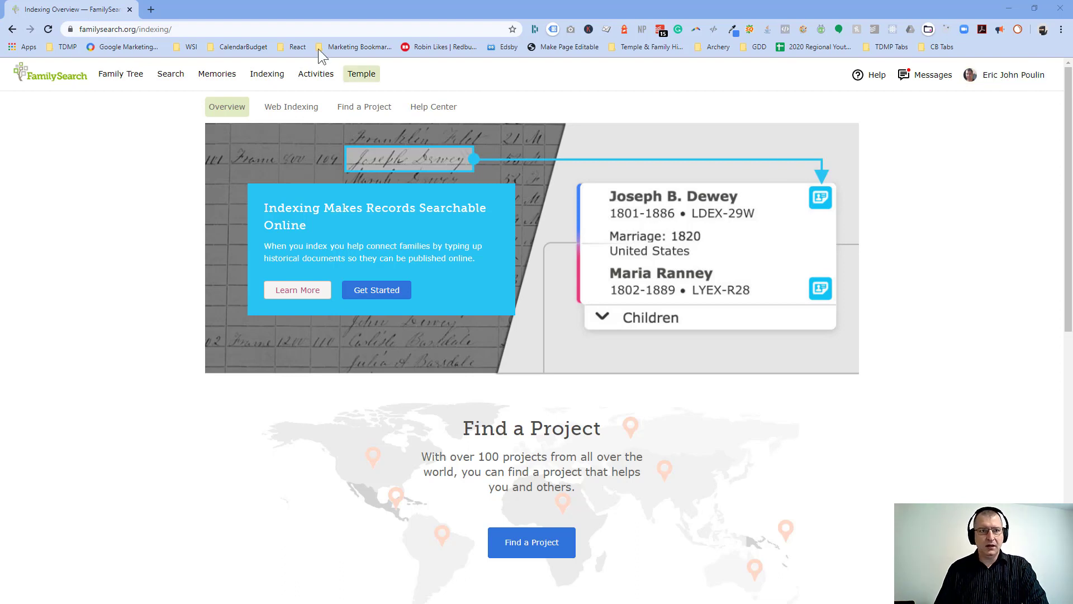
Step: Go from Indexing > Overview to the Web Indexing Get Started page listing three steps
click(268, 80)
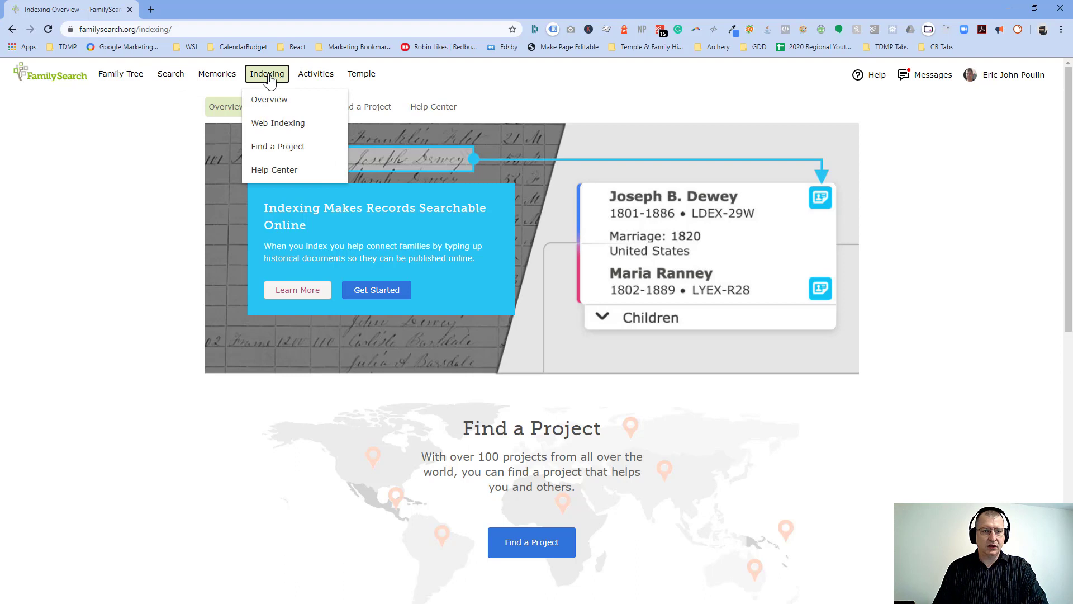
click(270, 104)
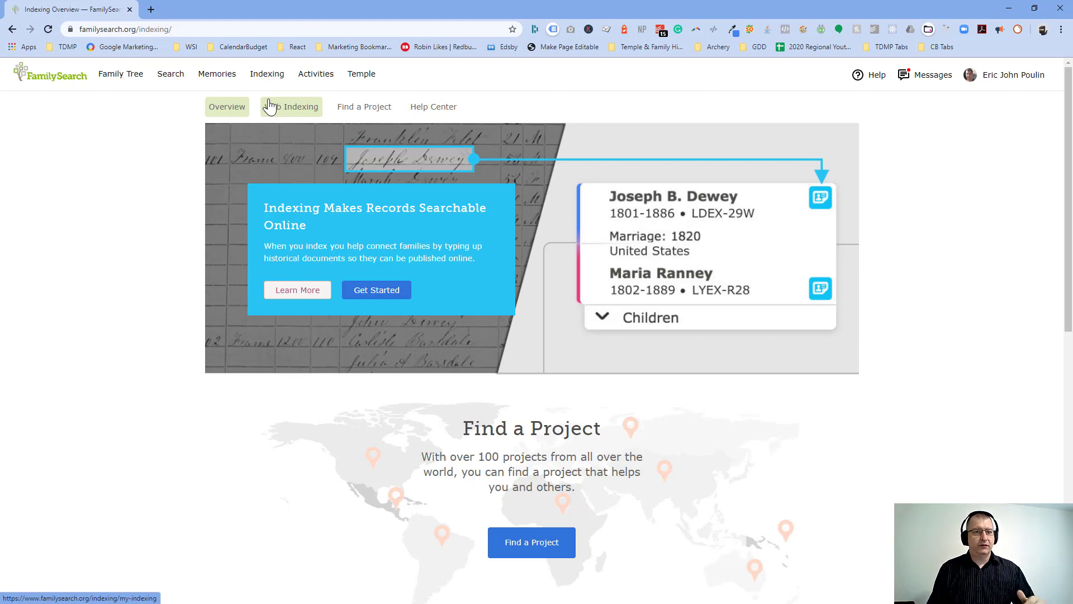
click(382, 295)
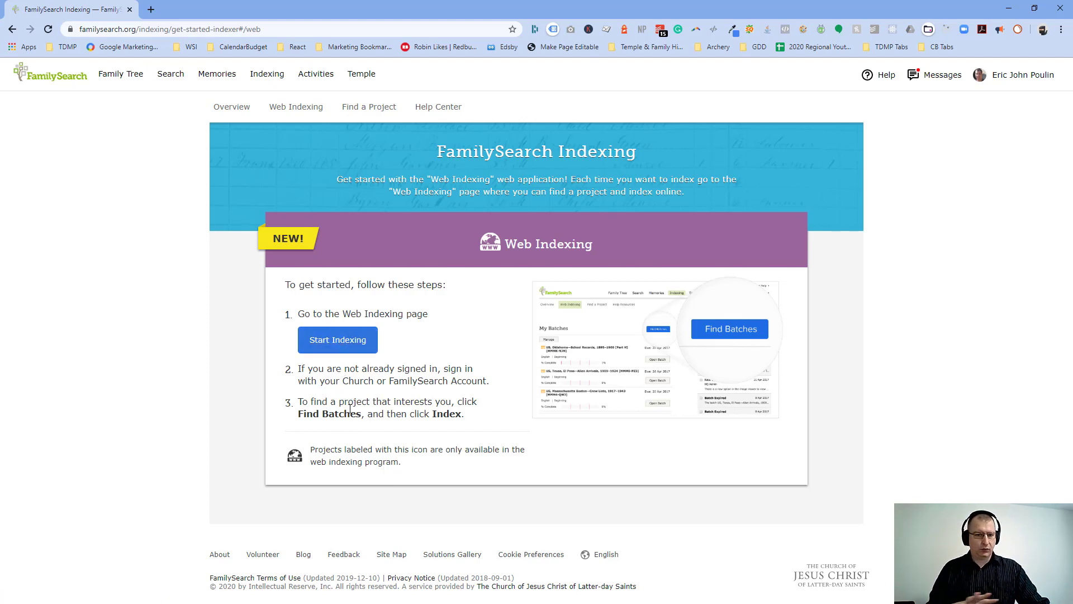
Step: From the Web Indexing page, open the Guided Tour—Introduction to Indexing practice batch
click(341, 343)
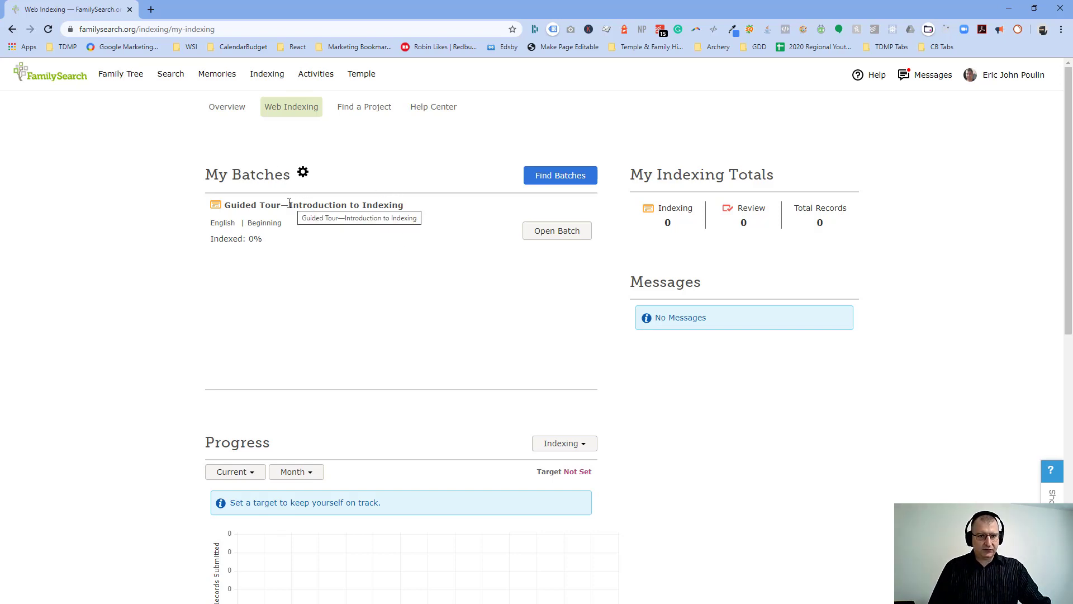
drag(225, 205, 401, 205)
click(362, 245)
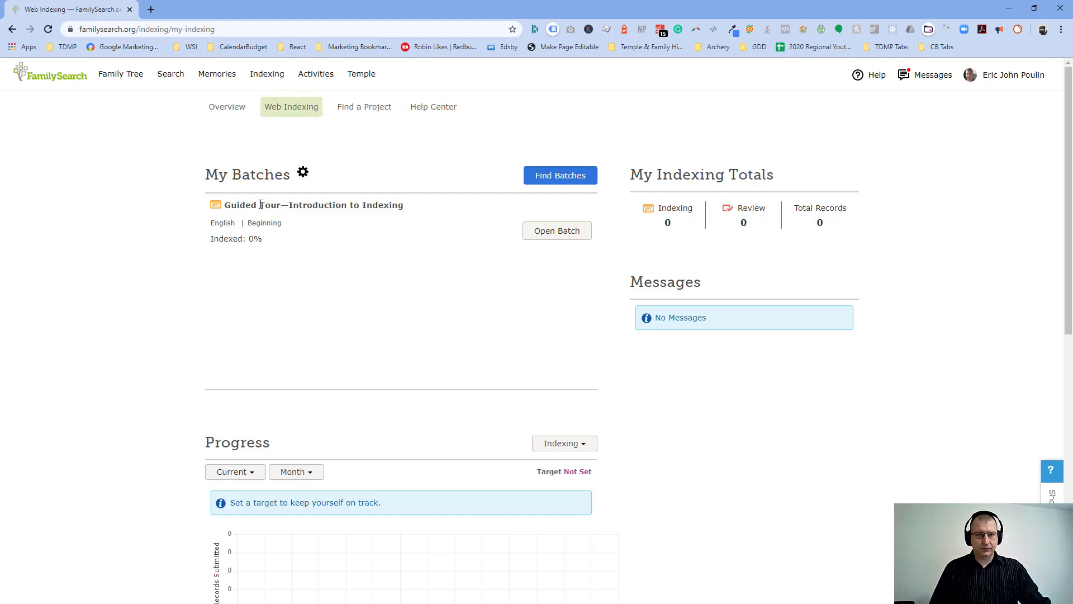
click(566, 235)
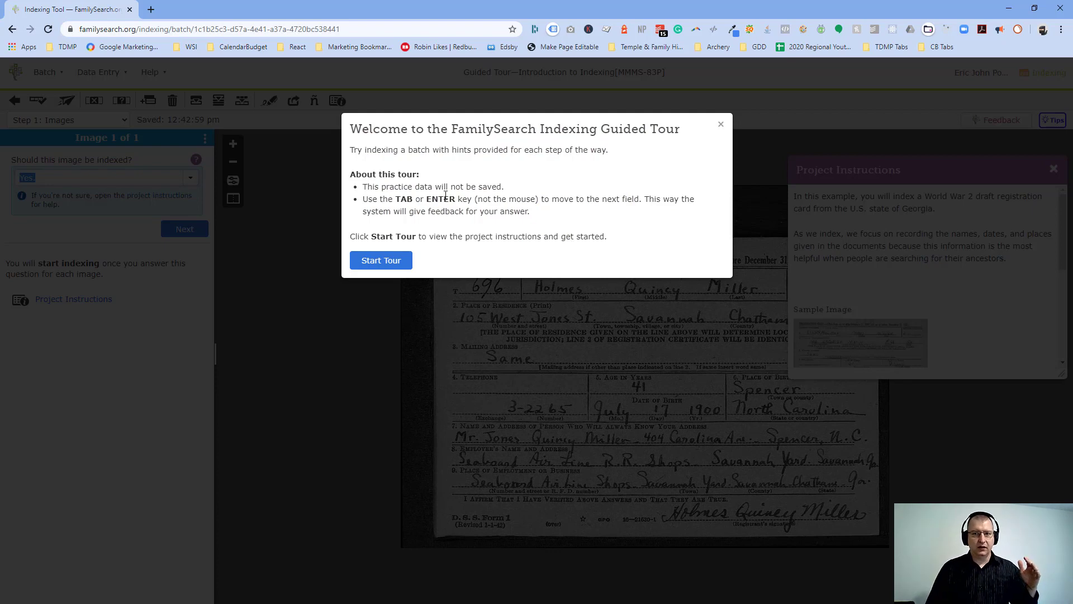
Step: Close the Welcome to the Guided Tour message to reach Step 1 of 7
click(721, 125)
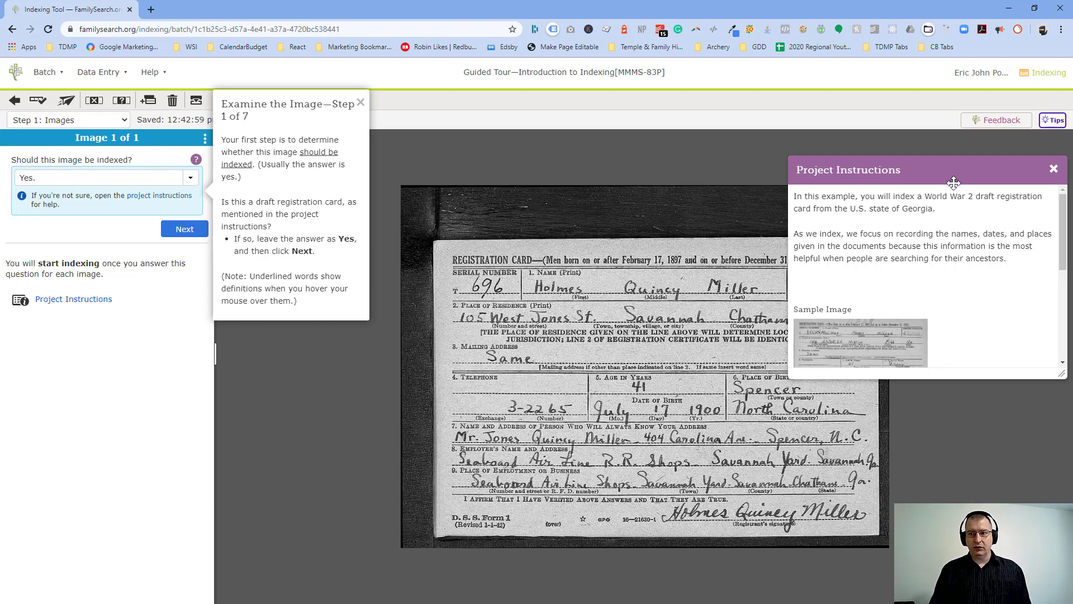
Step: Close the Project Instructions panel and read the Step 1 tour explanation beside the registration card
click(1053, 169)
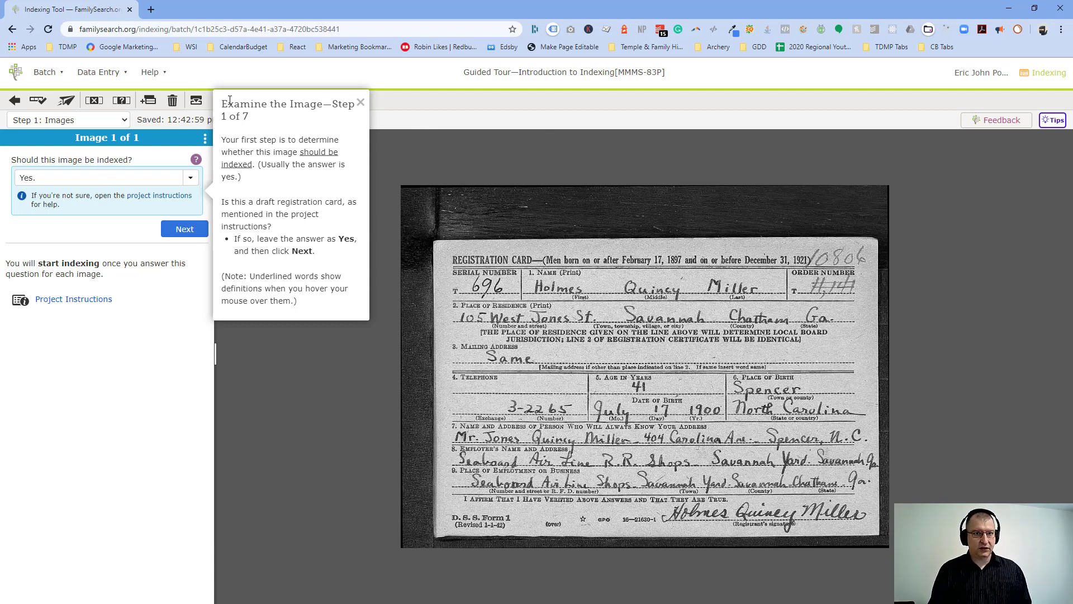
drag(222, 104, 346, 300)
click(253, 227)
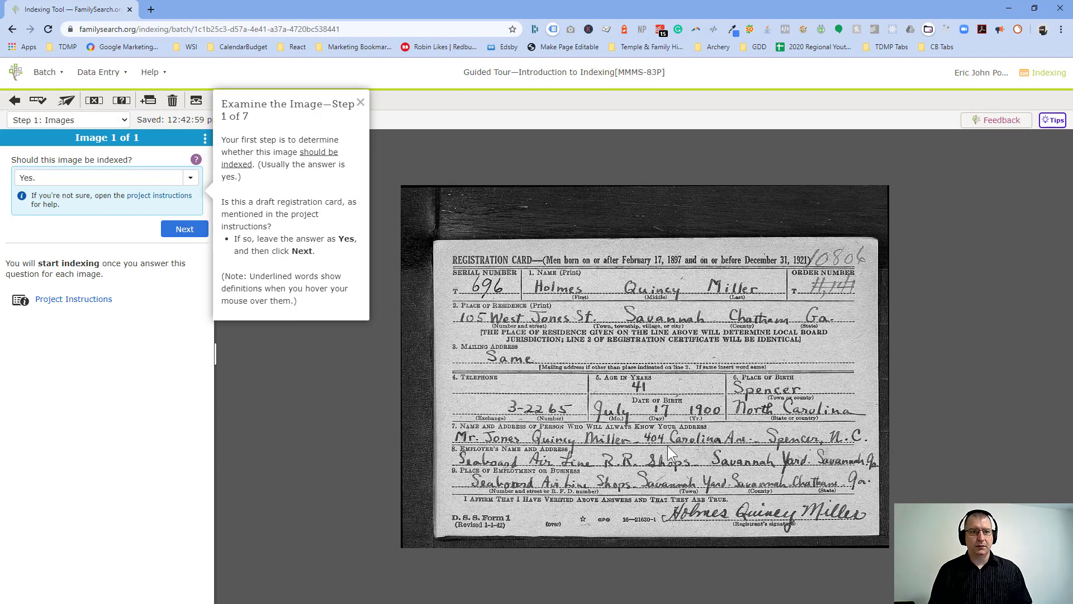
Step: Close the tour tip and return via FamilySearch home, Indexing Overview and Get Started to My Batches
click(360, 104)
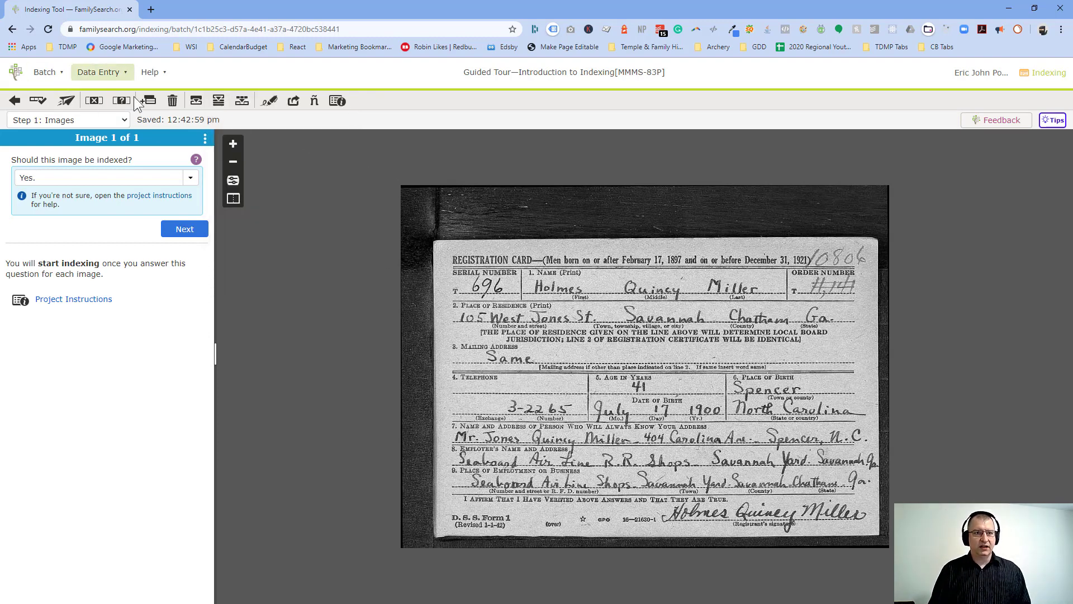
click(17, 74)
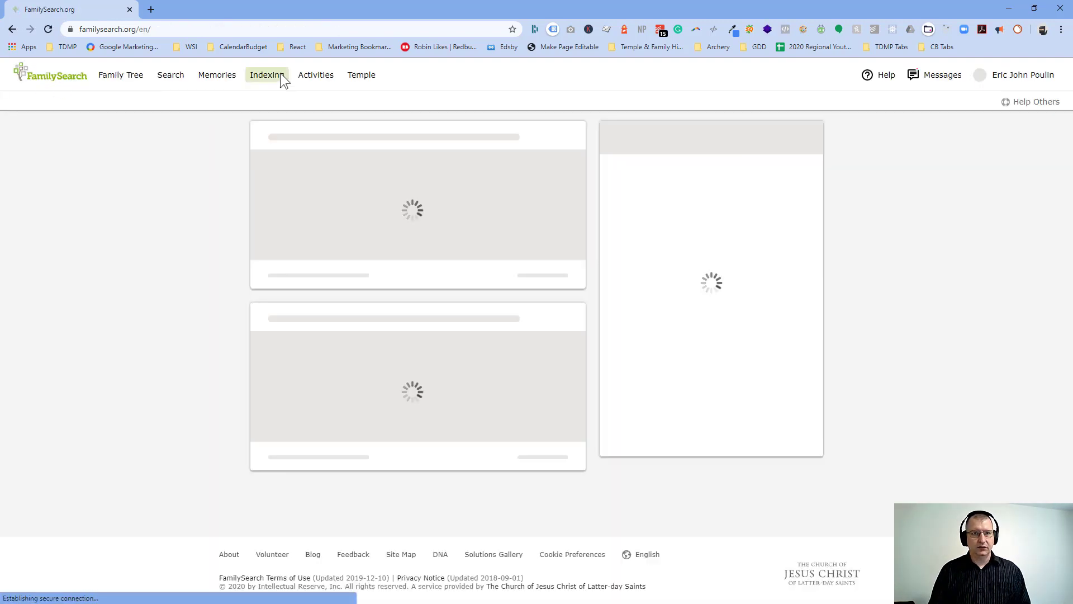
click(281, 78)
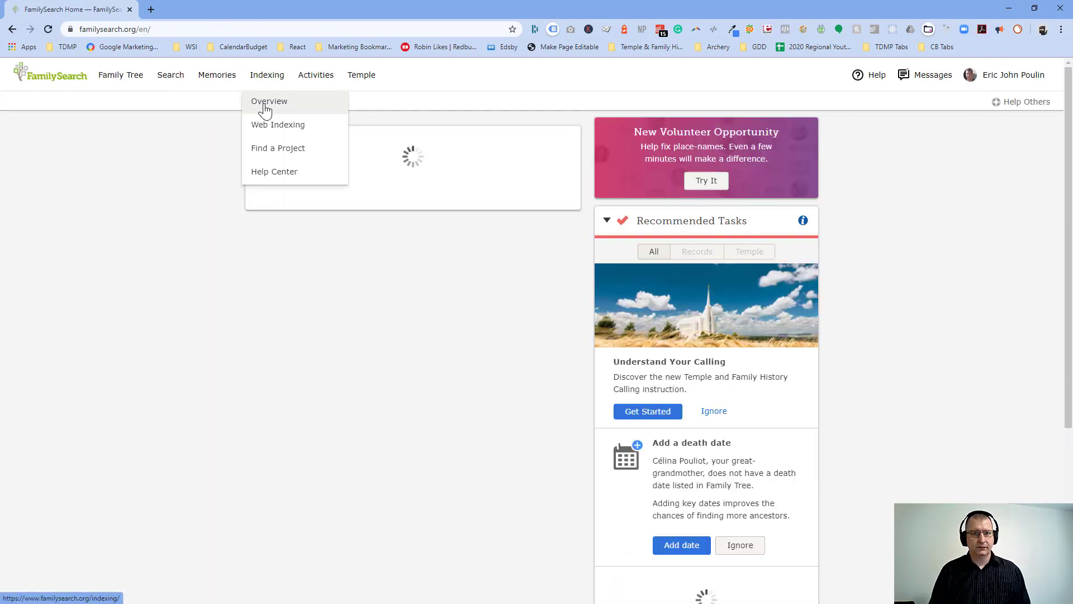
click(265, 105)
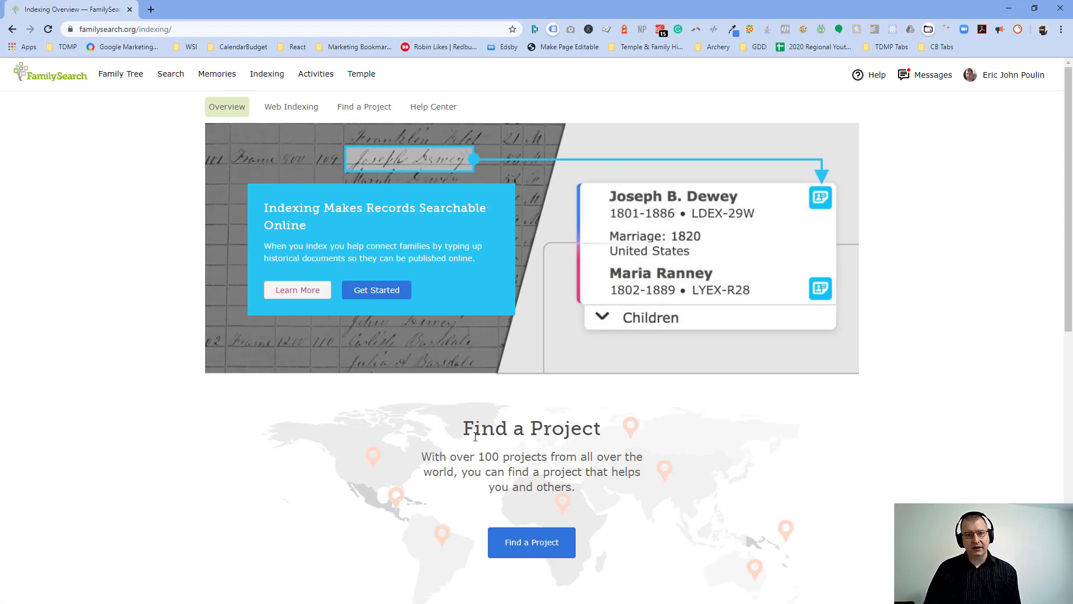
click(391, 290)
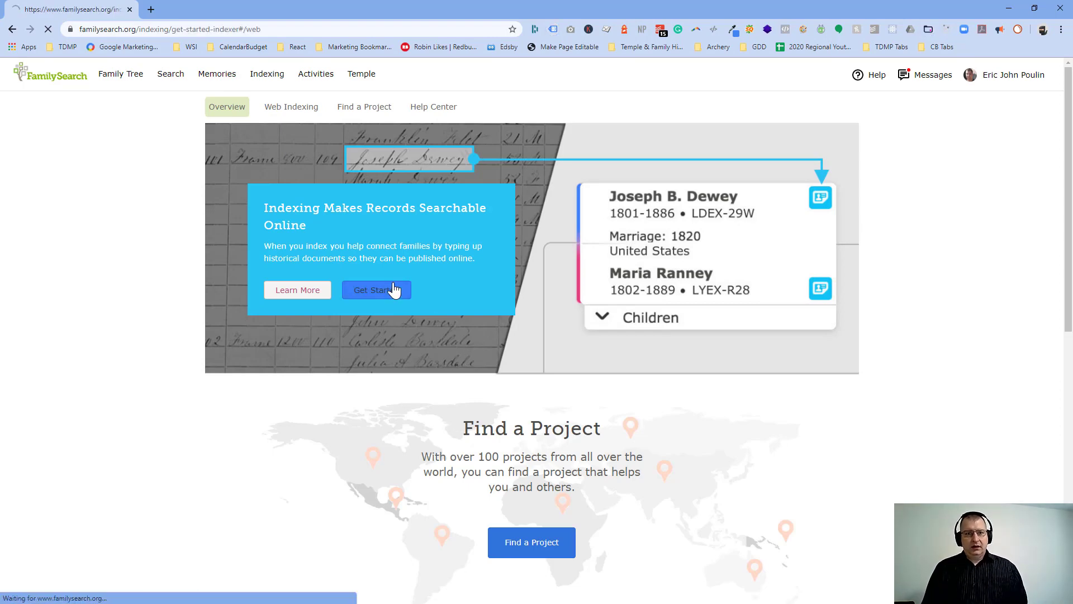
click(354, 341)
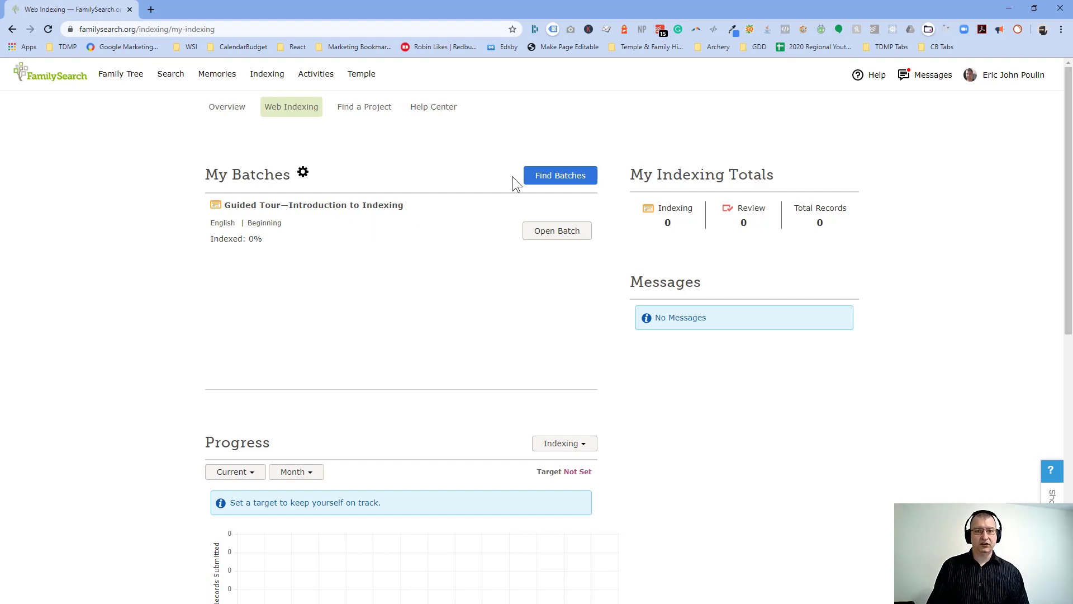
Step: Open Find Batches and browse the 36 listed batches, including the Mississippi and KwaZulu Natal ones
click(537, 175)
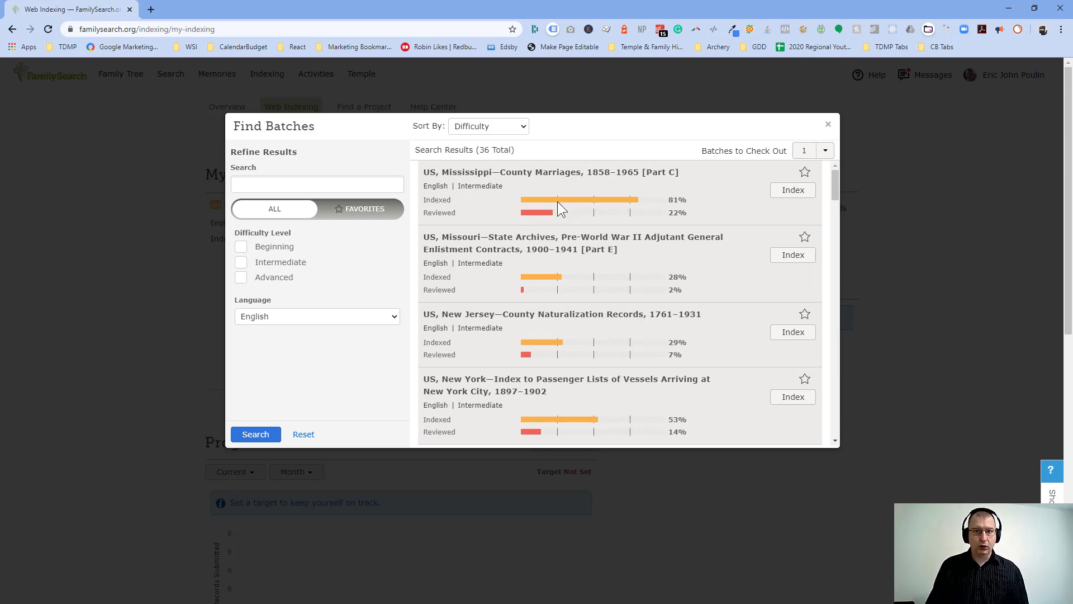
drag(506, 172, 565, 173)
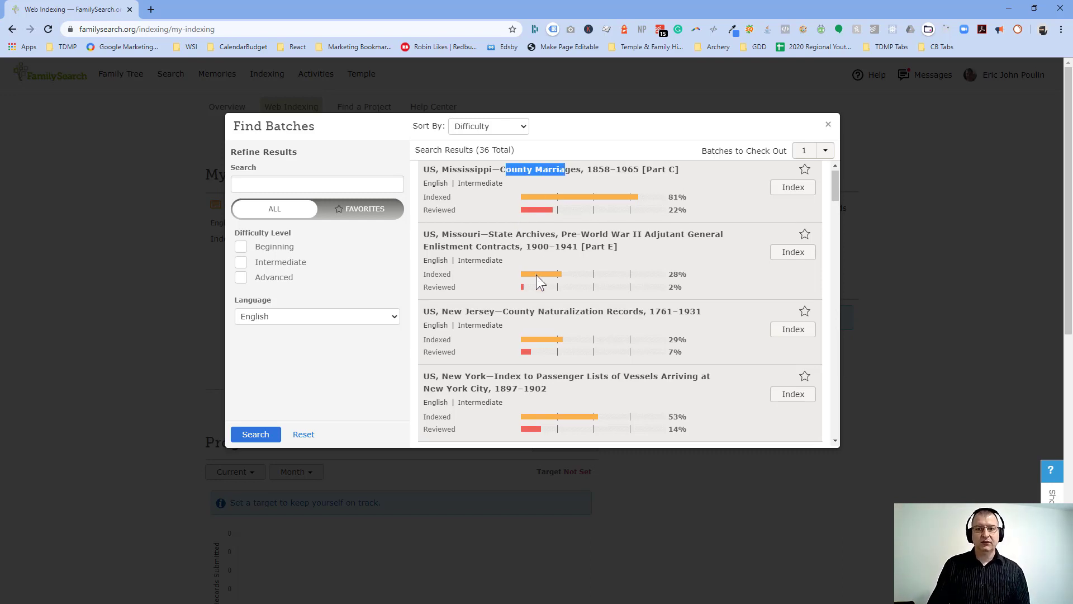
scroll(534, 280, down, 10)
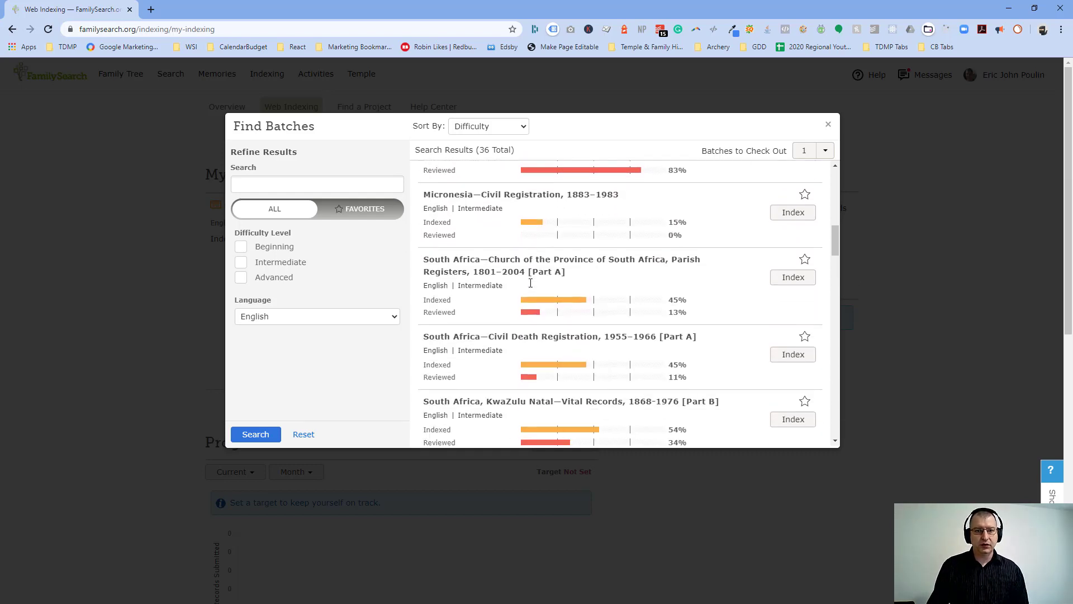
scroll(530, 283, down, 3)
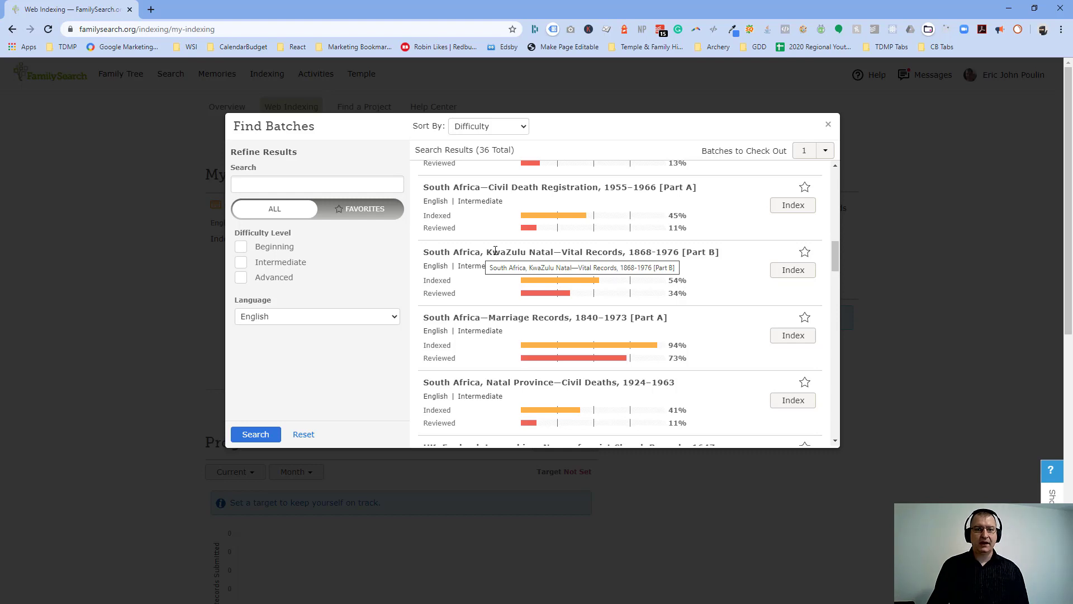
drag(487, 253, 556, 255)
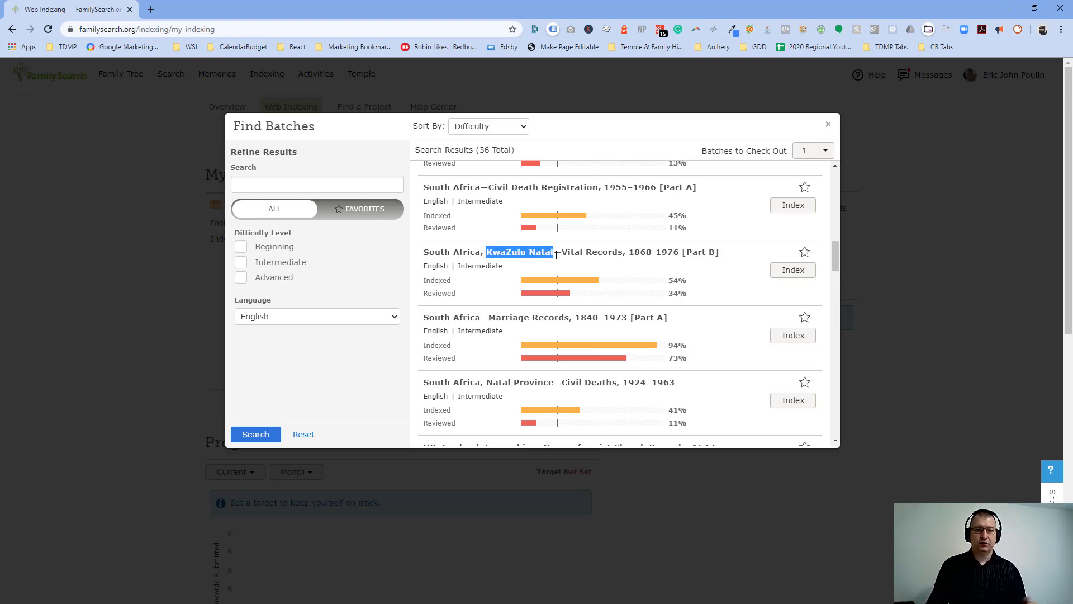
click(556, 255)
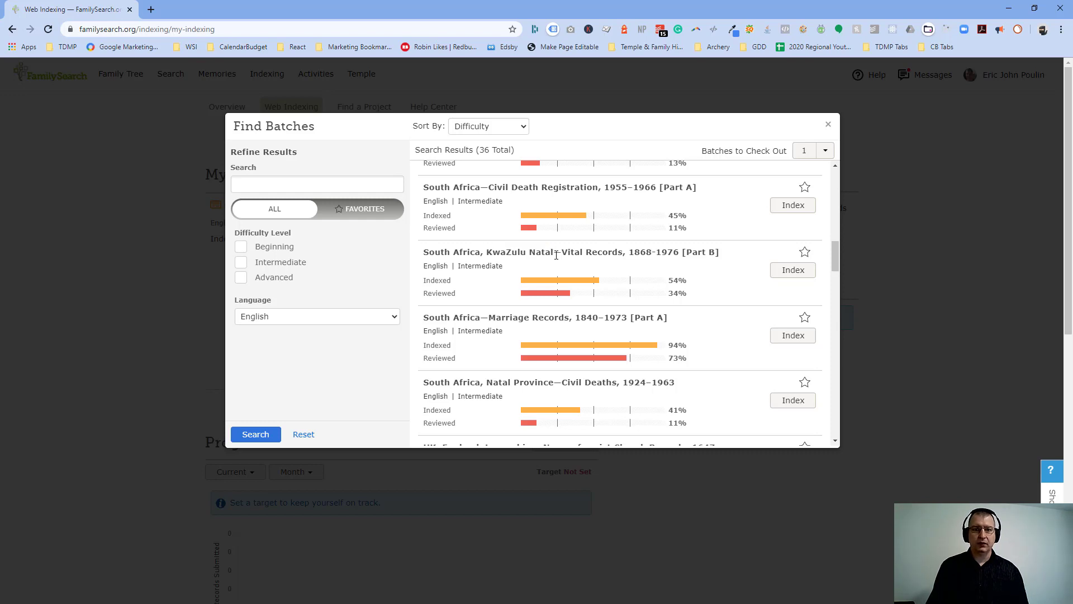
scroll(554, 263, down, 6)
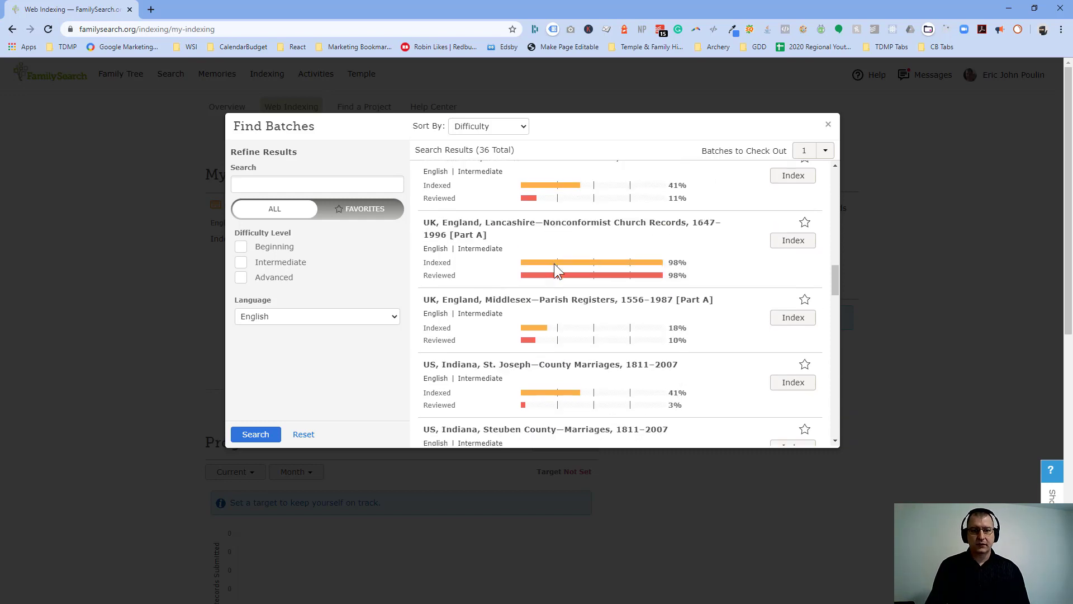
scroll(554, 263, down, 2)
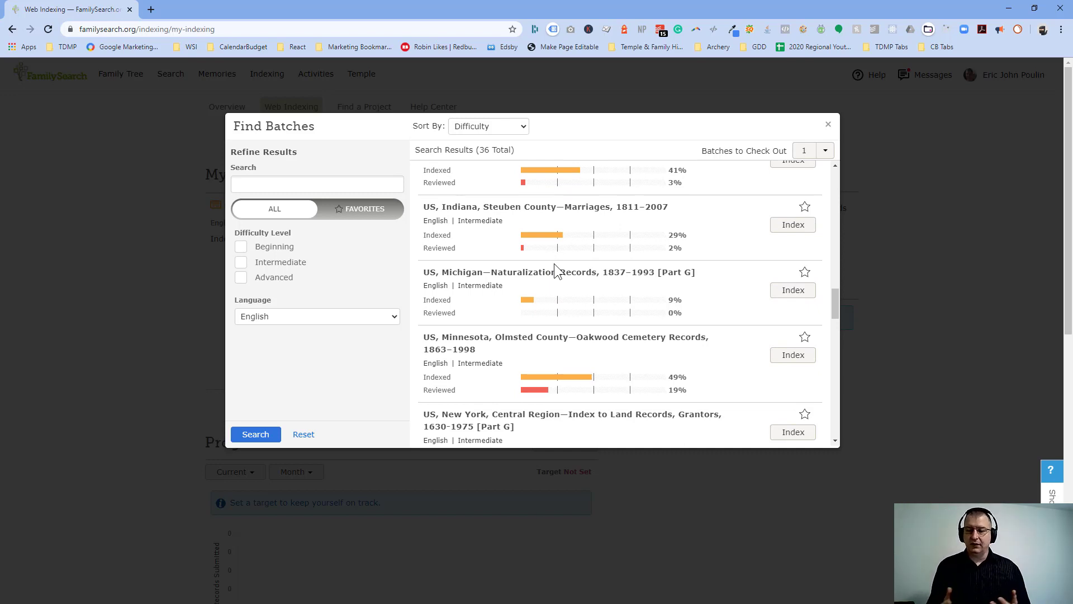
scroll(554, 263, up, 10)
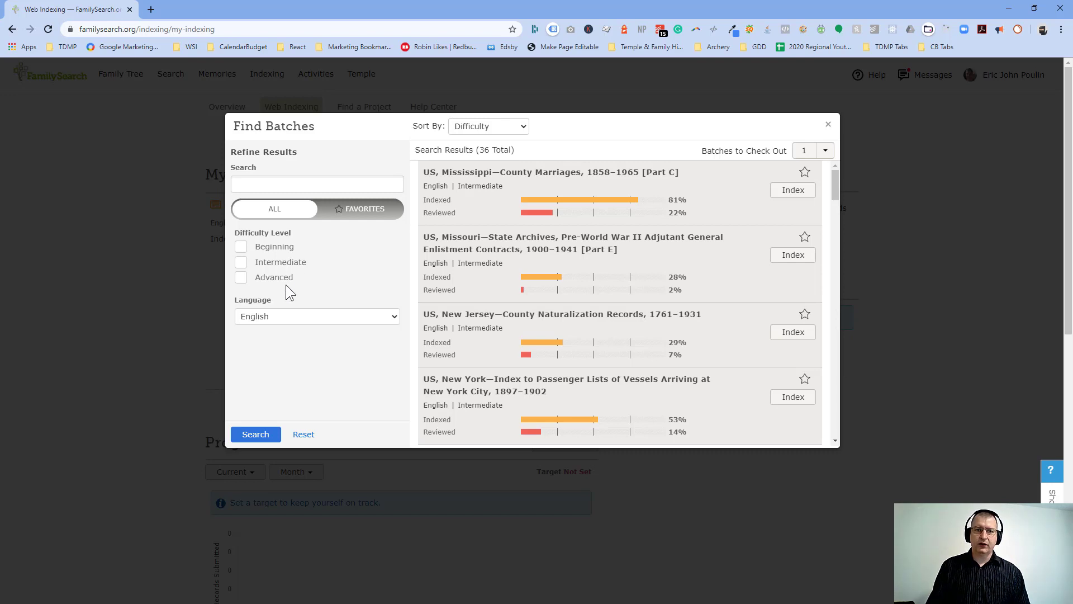
Step: Filter to Beginning difficulty and index the US, Indiana—County Marriages, 1811–2007 [Part K] batch
click(240, 252)
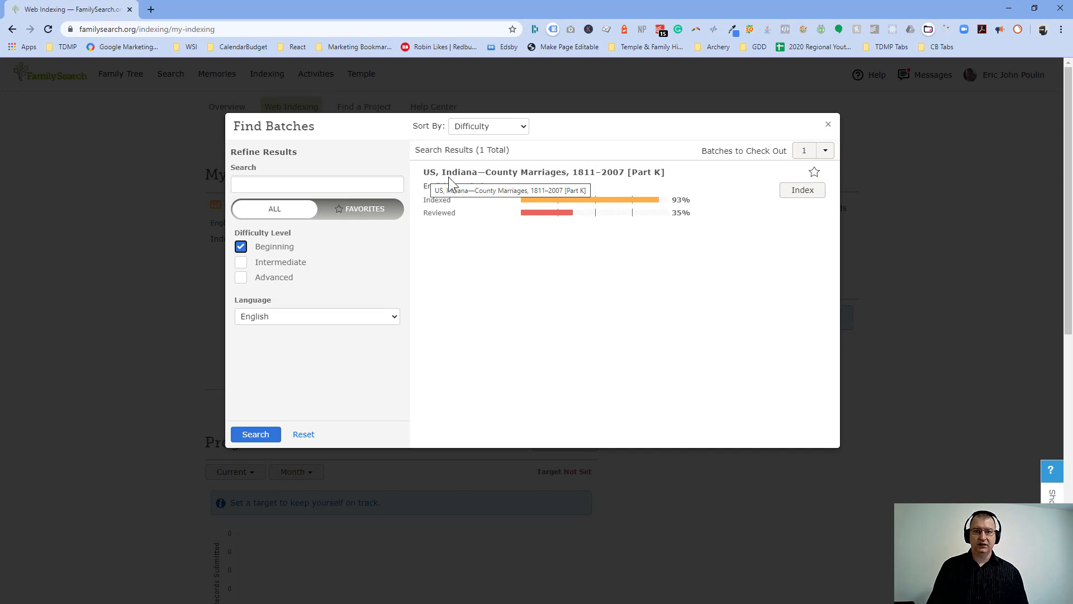
click(794, 195)
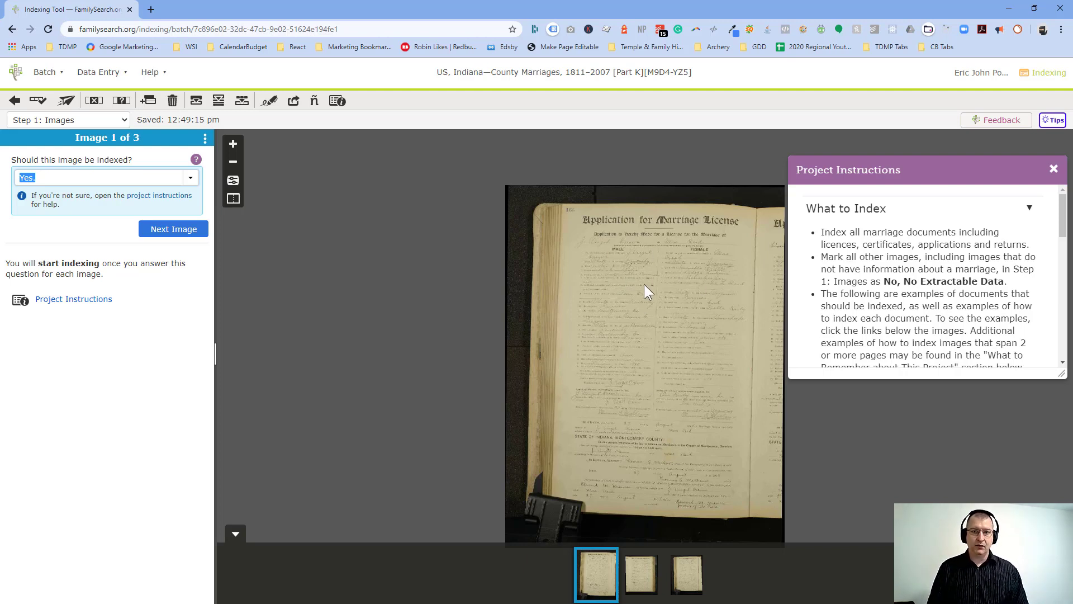
Step: Zoom in on the marriage license heading and close the Project Instructions panel
scroll(652, 272, up, 3)
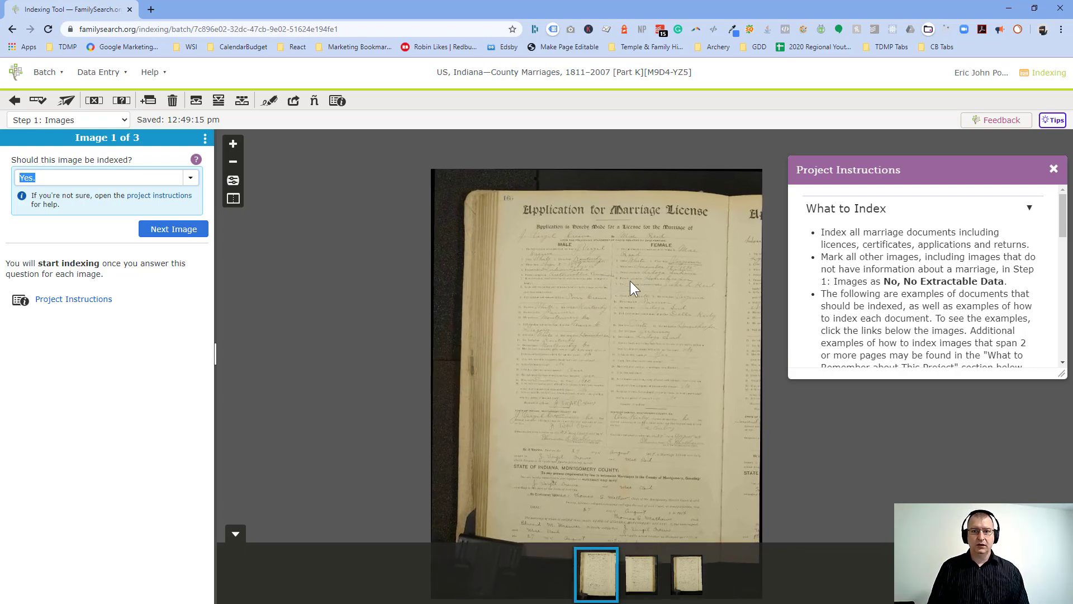
scroll(526, 294, up, 4)
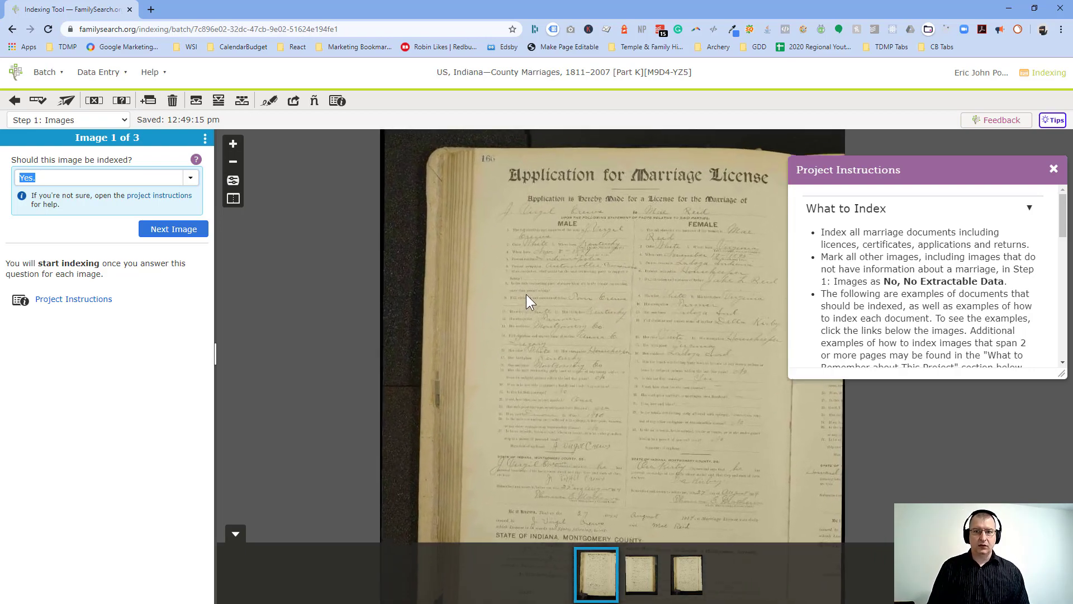
scroll(528, 293, up, 5)
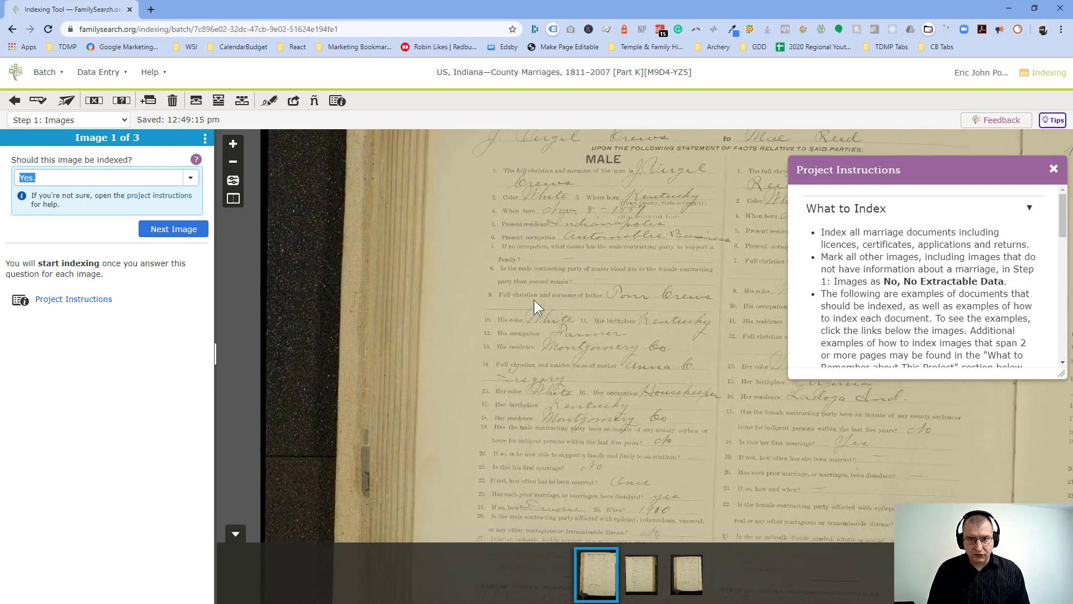
scroll(548, 278, up, 1)
drag(520, 297, 461, 409)
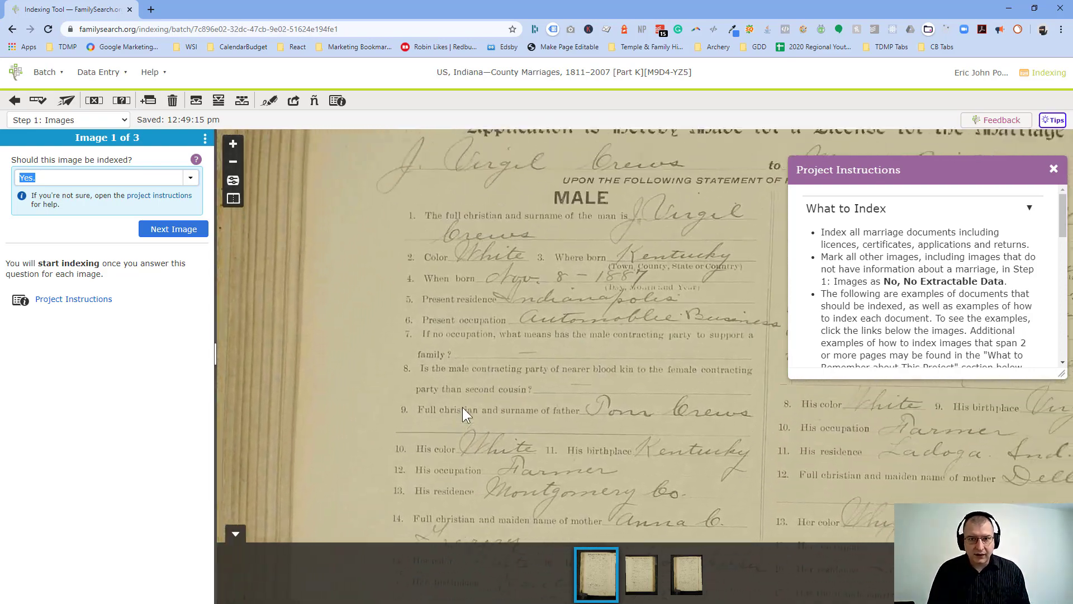
scroll(569, 288, up, 2)
drag(569, 289, 485, 323)
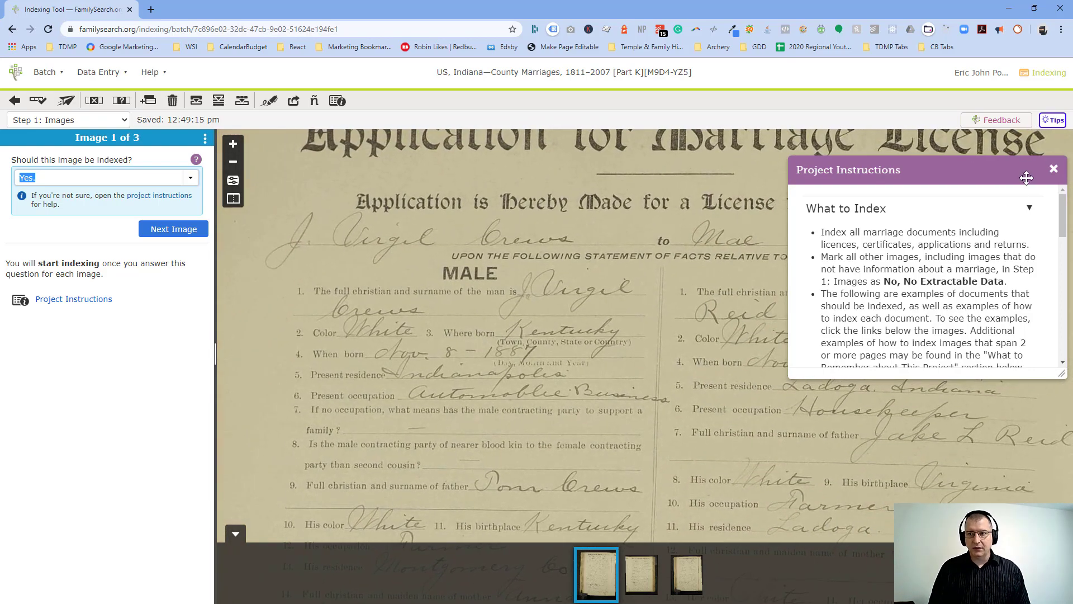
click(1053, 178)
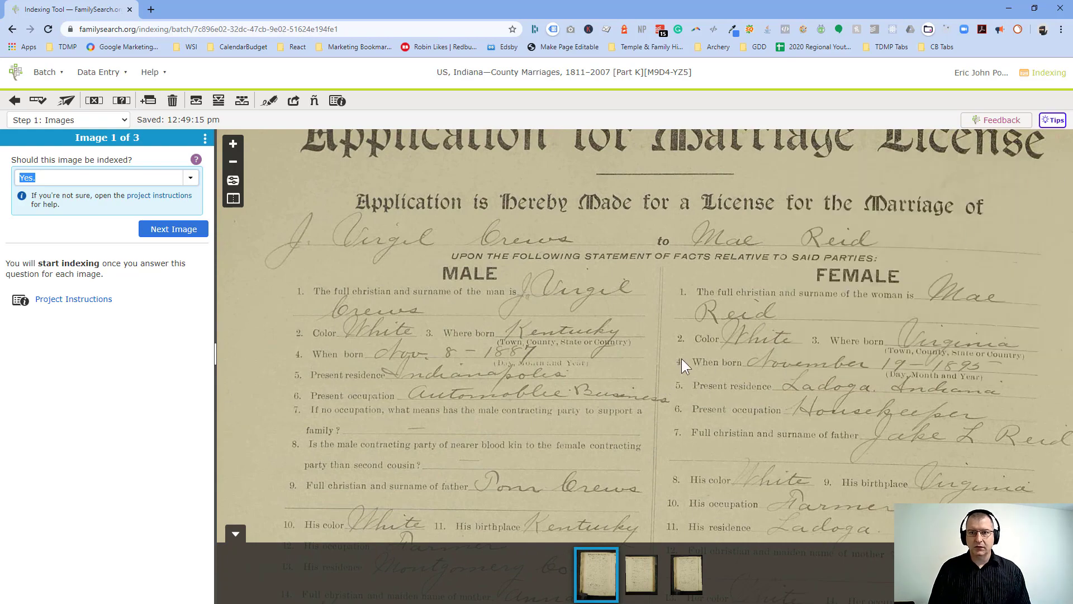
Step: Pan across the FEMALE column, father's name line and lower male section of the application
drag(805, 325, 911, 264)
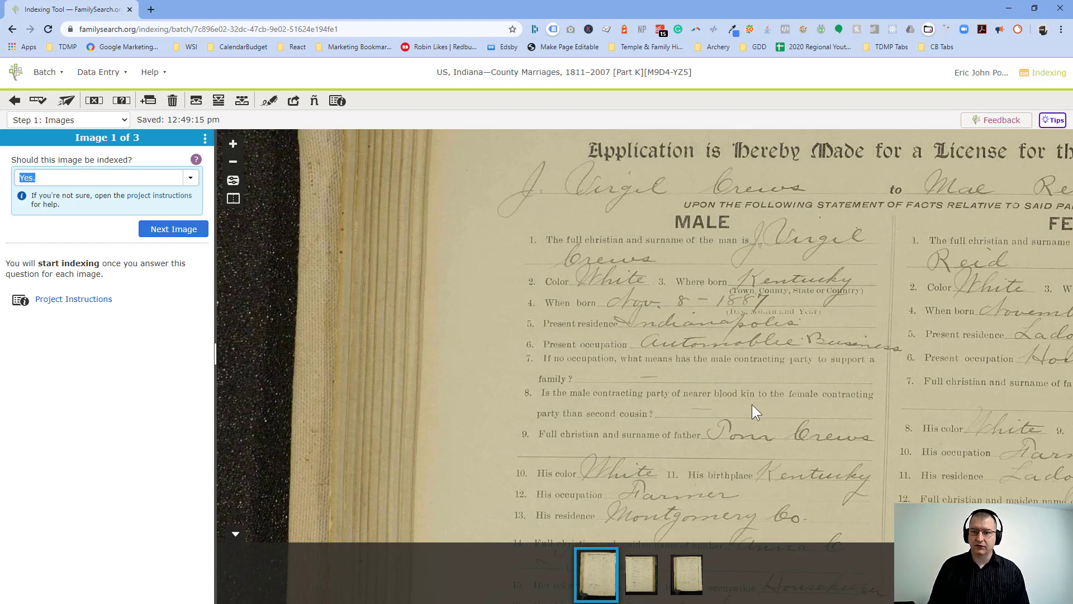
drag(752, 404, 605, 307)
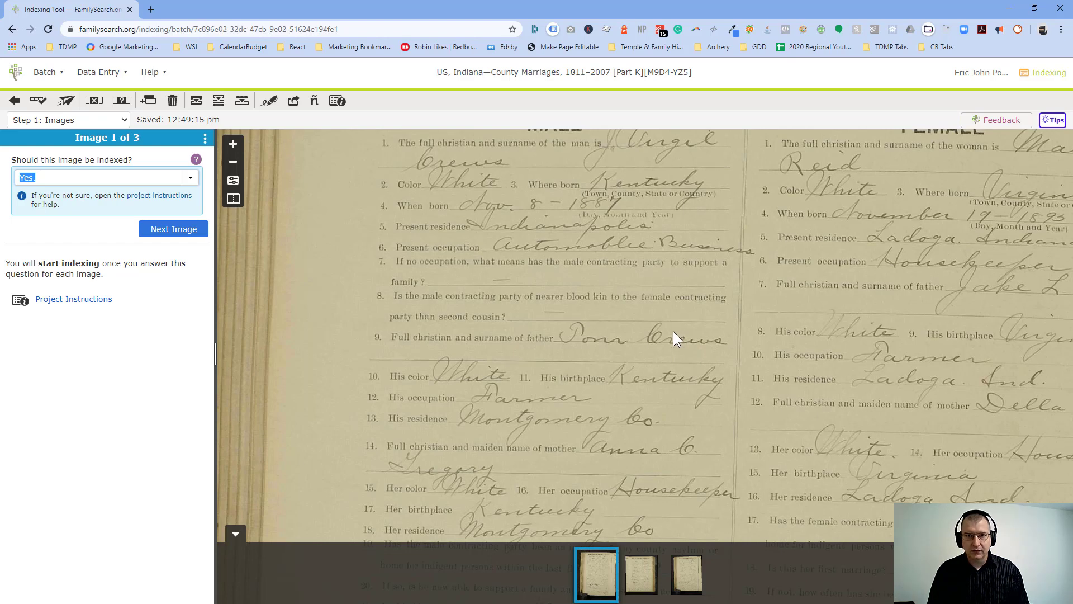
scroll(673, 358, up, 3)
scroll(533, 284, up, 2)
scroll(617, 304, down, 3)
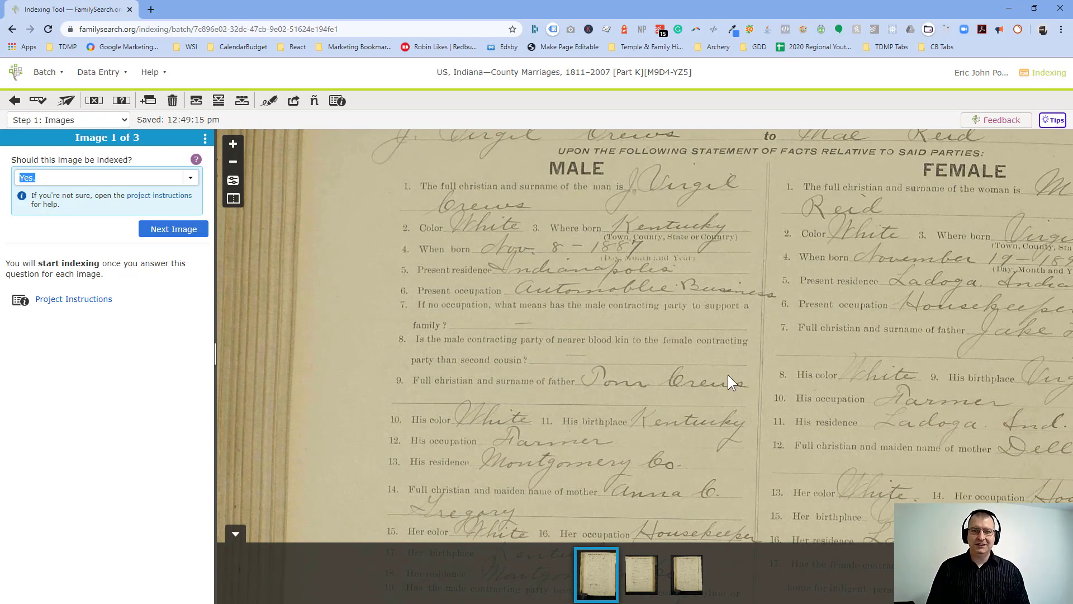
scroll(722, 370, up, 2)
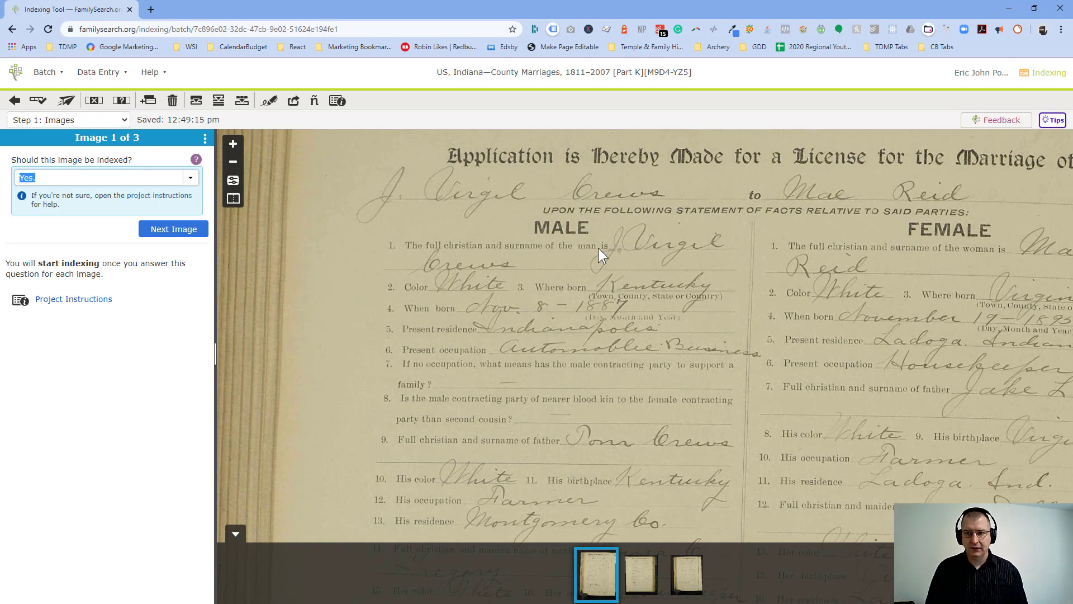
drag(660, 284, 497, 267)
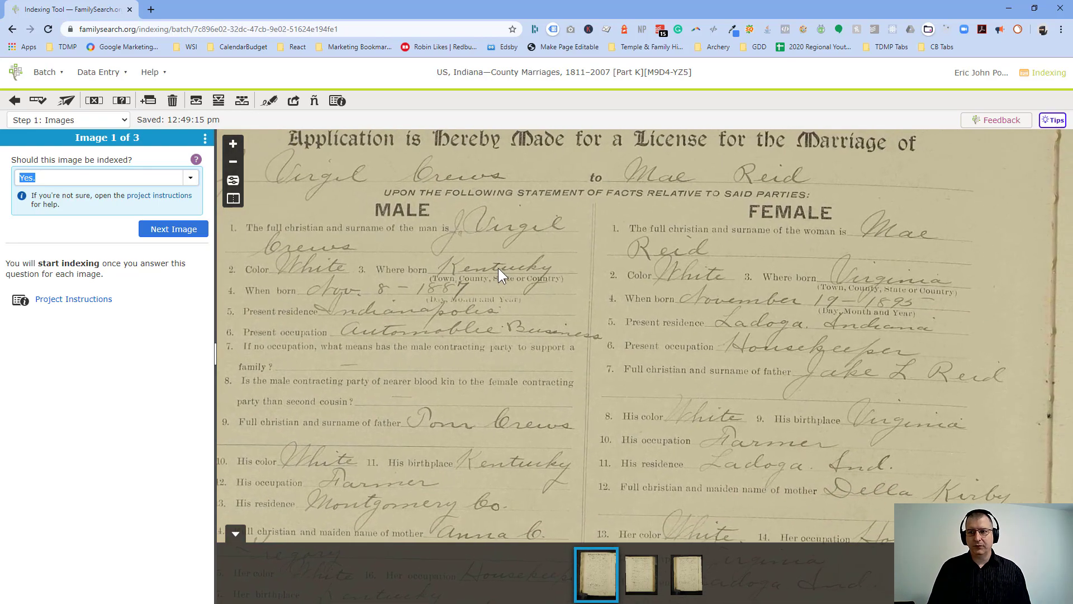
drag(567, 266, 668, 236)
scroll(654, 333, down, 5)
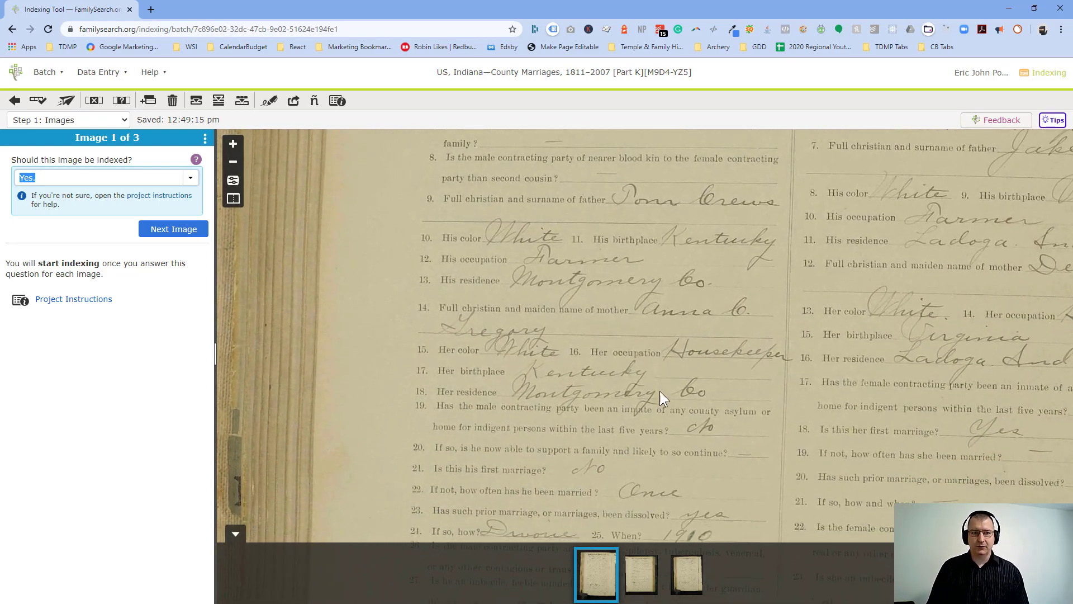
Step: Pan down through questions 26–27, affidavit and clerk signature sections, then back to the top
drag(660, 390, 672, 290)
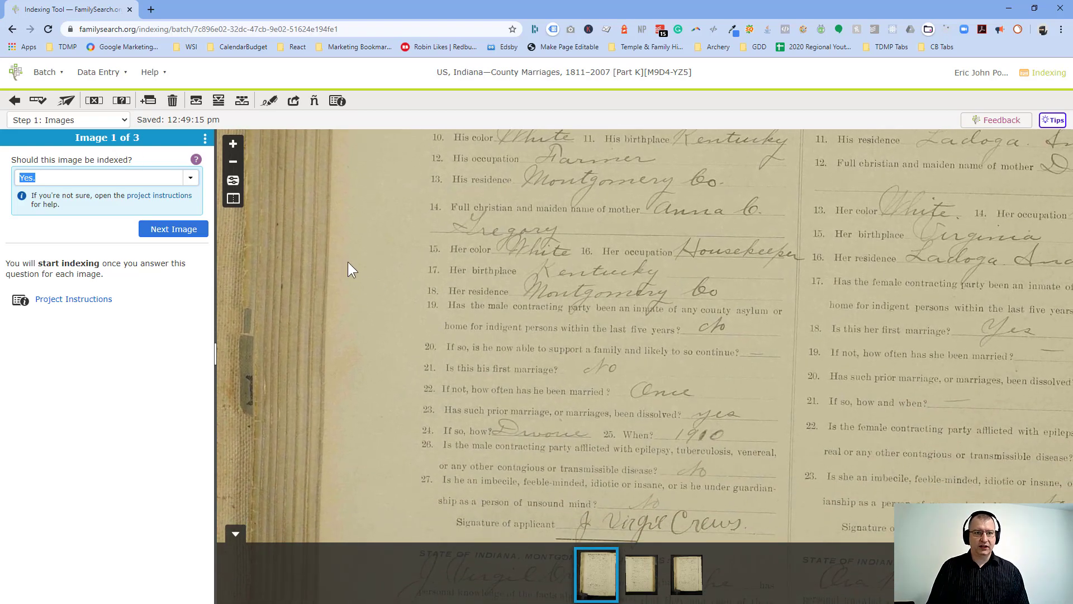
drag(481, 303, 350, 173)
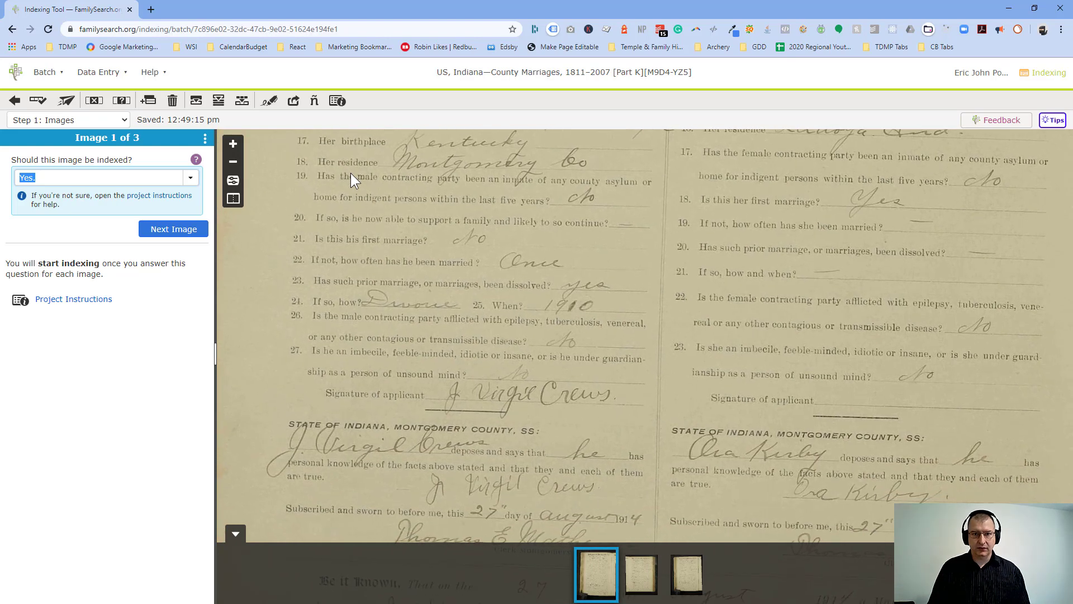
drag(484, 361, 500, 303)
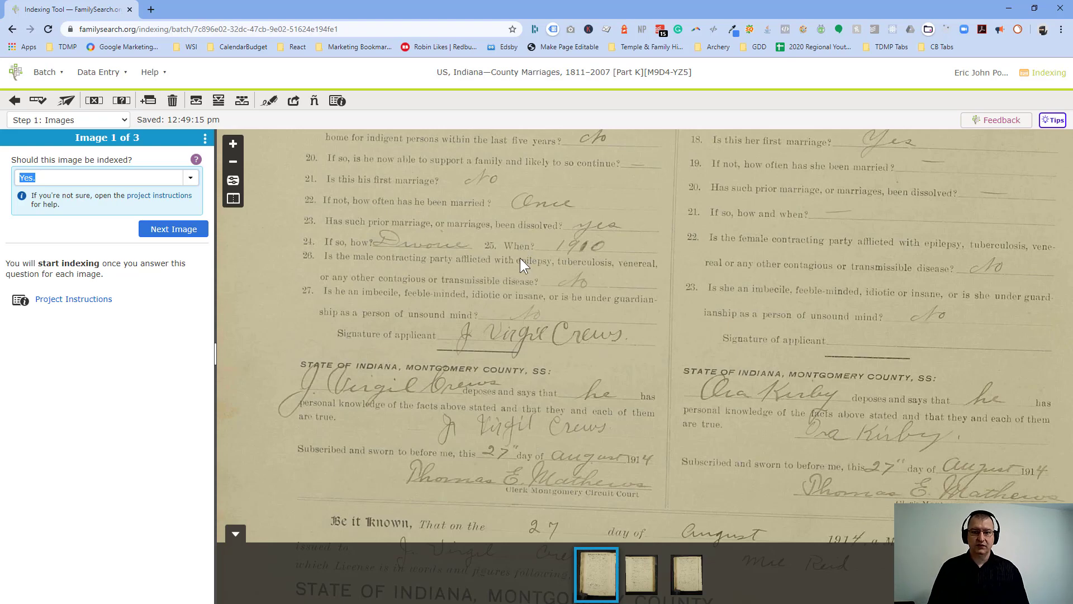
drag(520, 257, 456, 414)
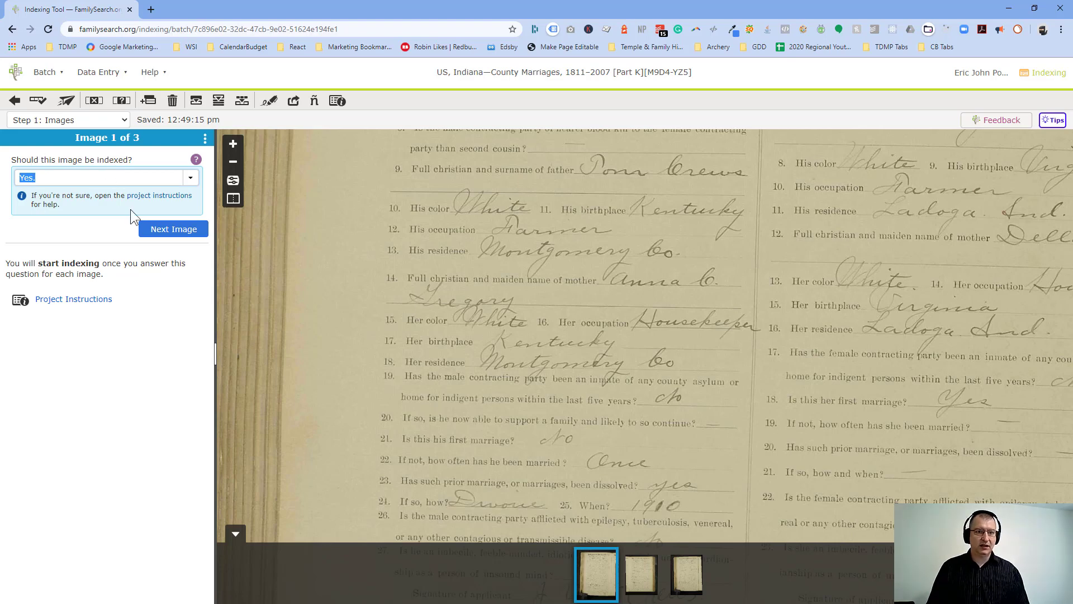
Step: Move to the second image and view items 9–19 of its record
click(168, 229)
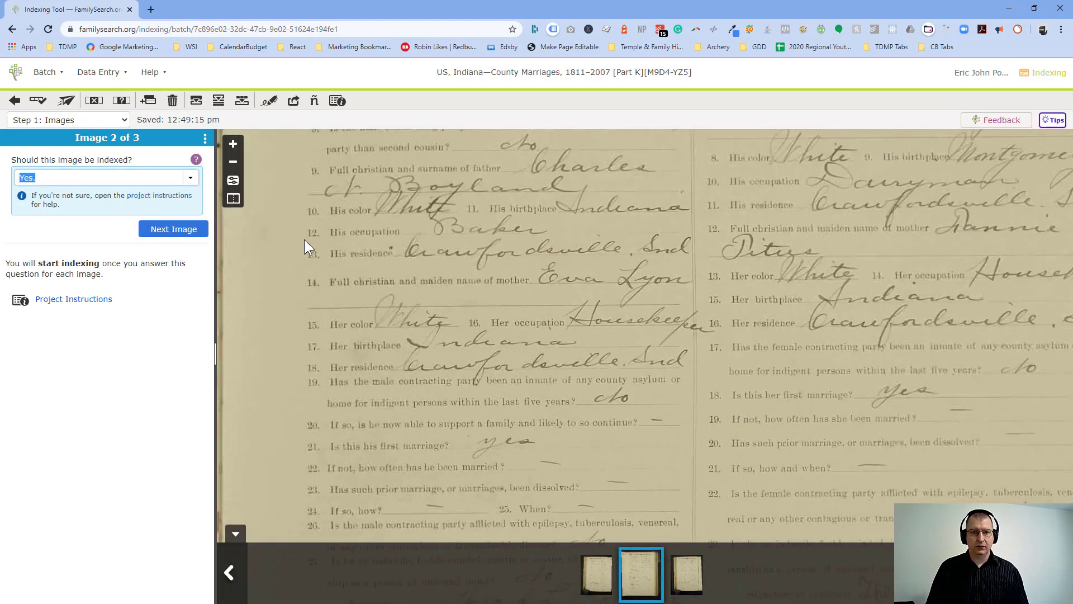
scroll(350, 252, up, 4)
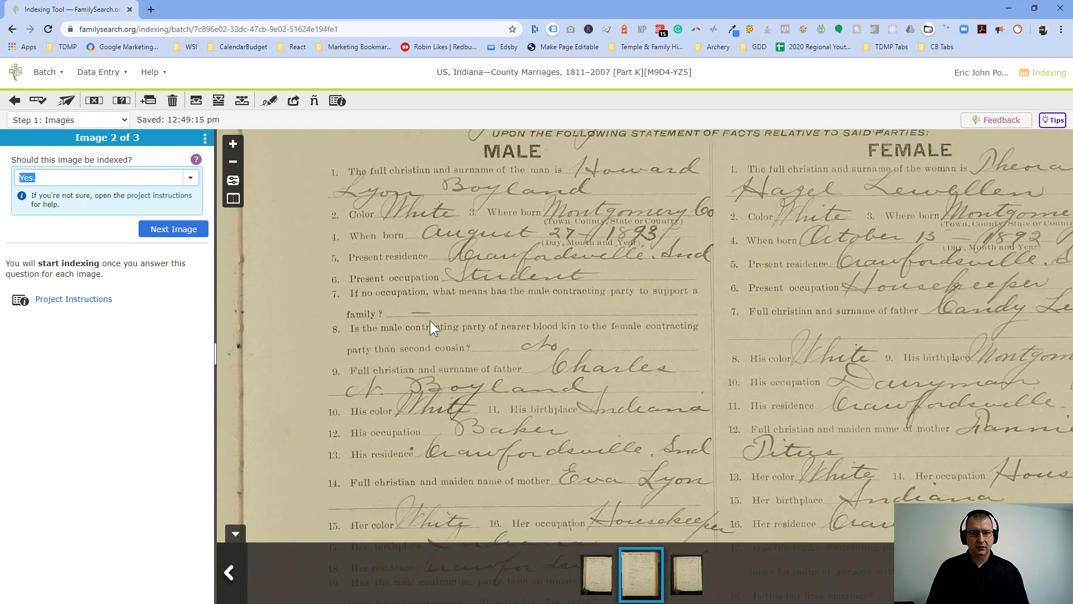
scroll(425, 341, up, 2)
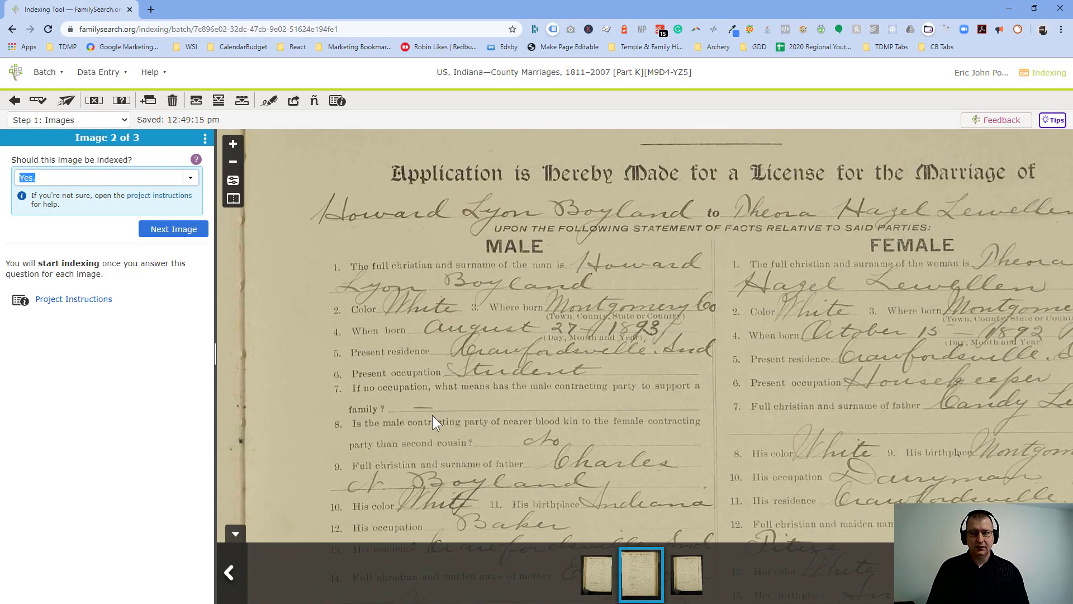
drag(404, 415, 243, 196)
Step: Move to the third image and pan through its title, names, lower questions and signatures
click(169, 231)
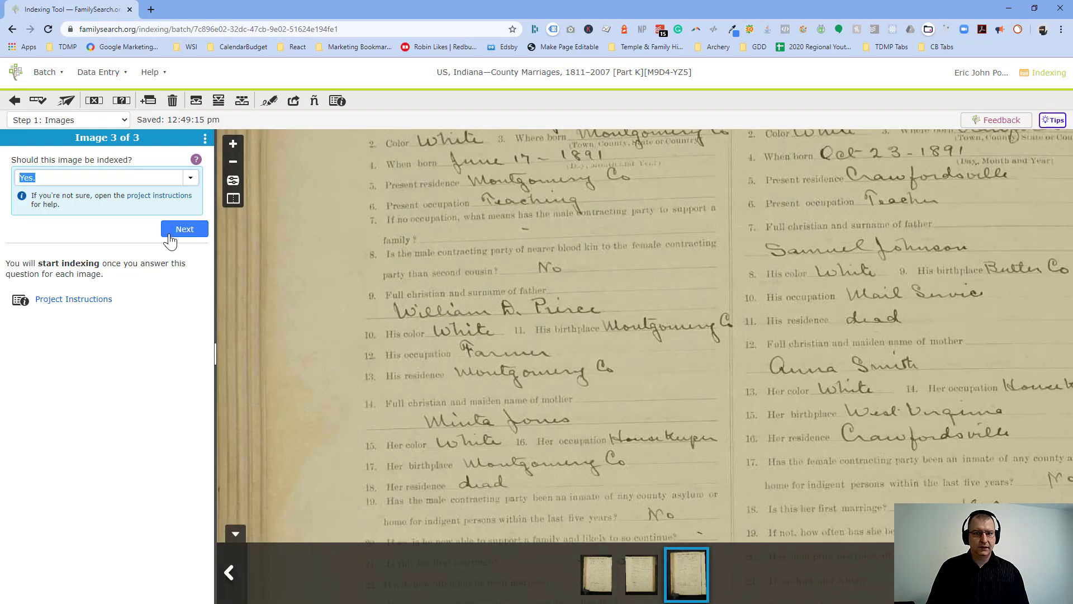
drag(490, 239, 469, 275)
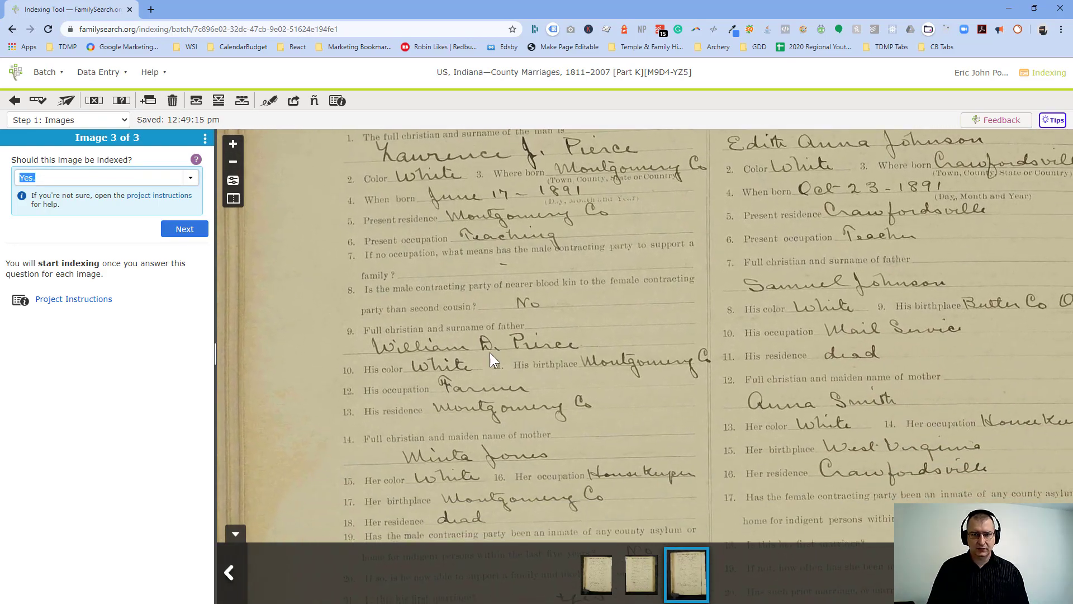
drag(488, 340, 476, 263)
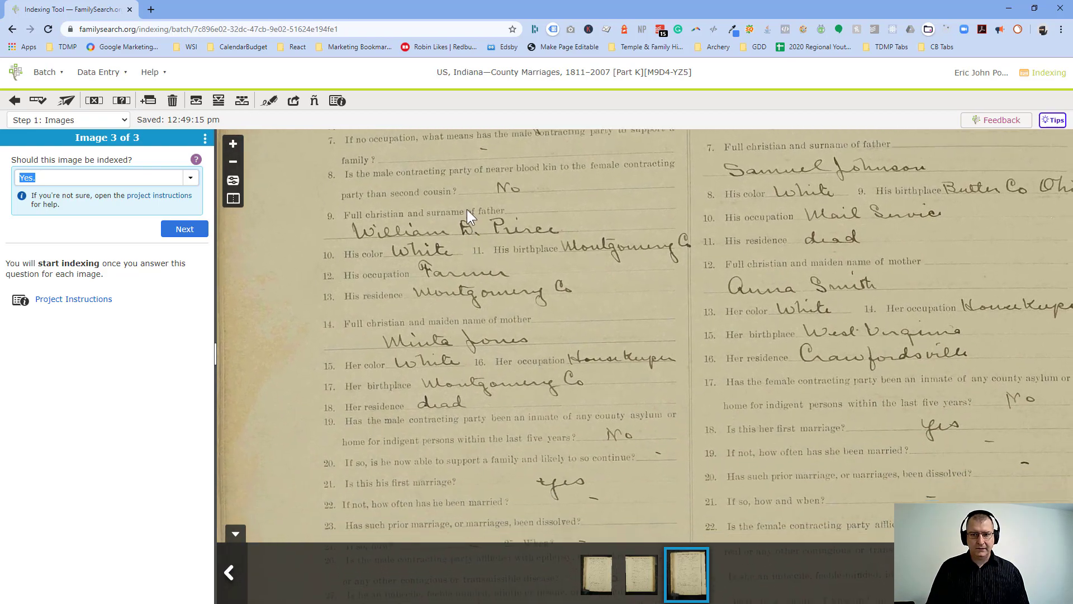
mouse_move(551, 271)
mouse_down()
mouse_move(486, 240)
mouse_move(440, 187)
mouse_move(424, 313)
mouse_move(546, 445)
mouse_up()
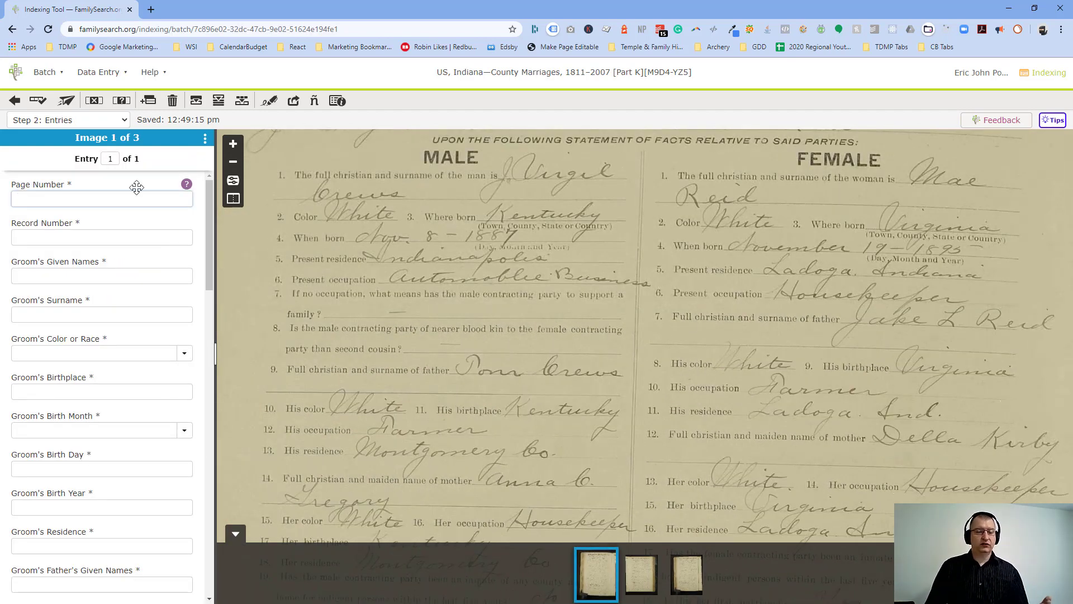
Step: Enter 166 as the Page Number and move to the Record Number field
drag(387, 197, 439, 383)
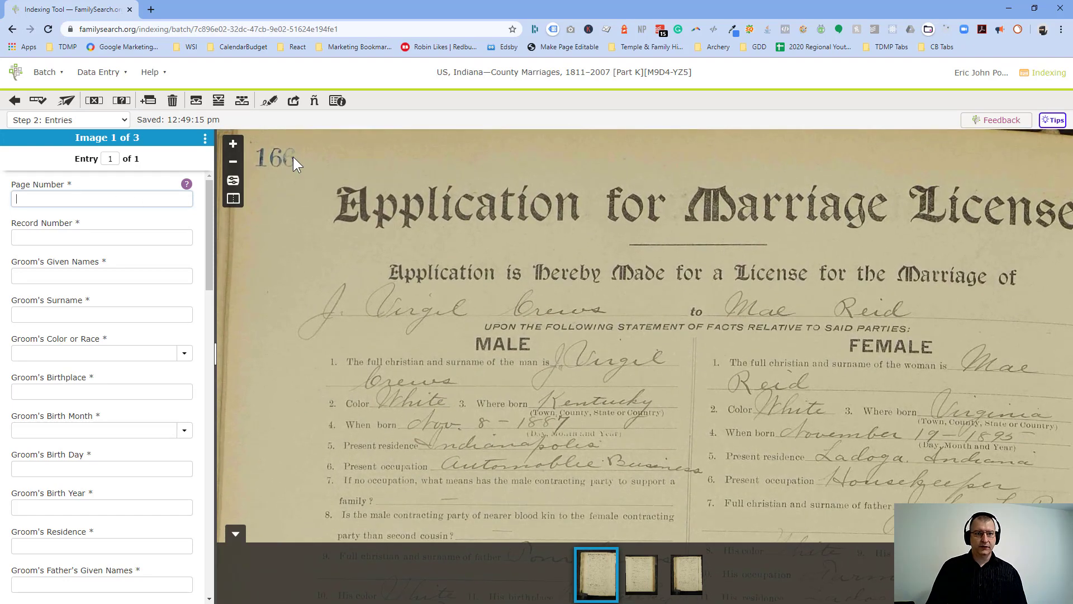
text(166)
key(Tab)
Step: Pan through the record's applicant signatures and father and birthplace questions, then return to the top
drag(431, 323, 408, 34)
scroll(418, 264, down, 5)
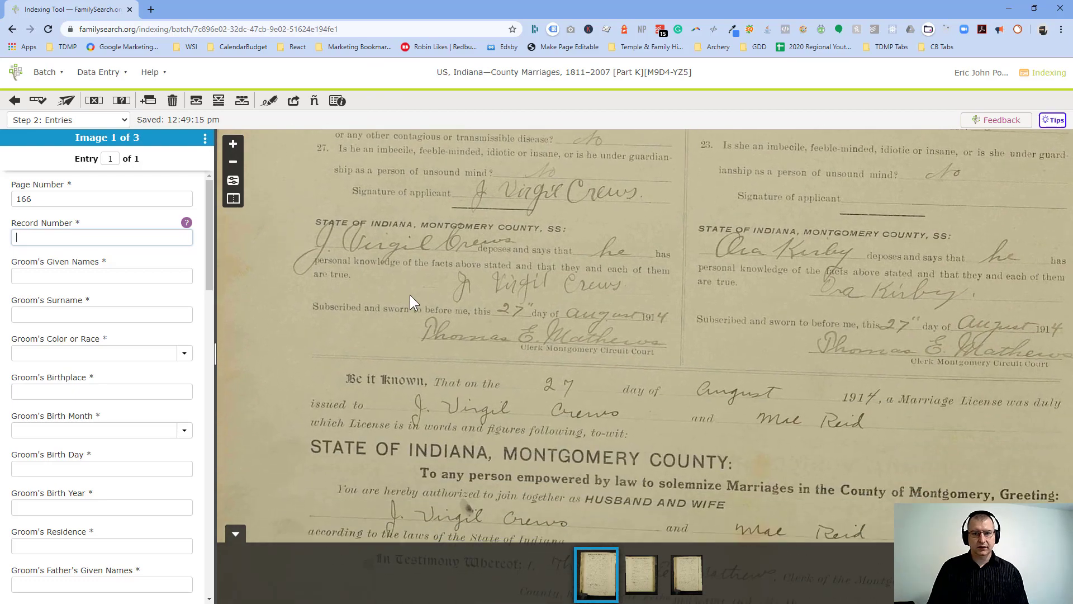
scroll(411, 276, down, 1)
scroll(432, 286, down, 4)
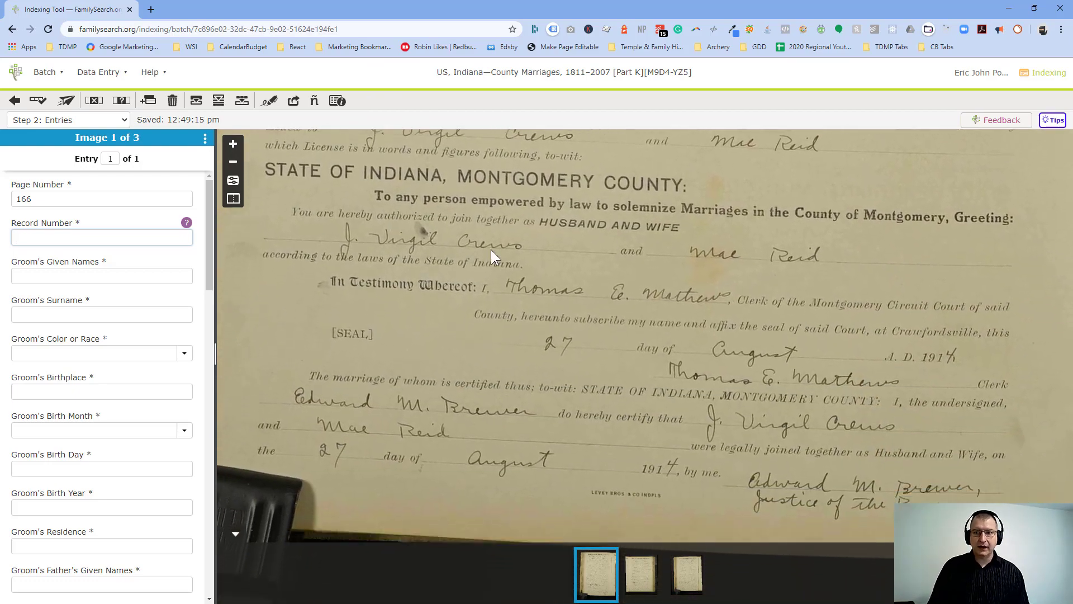
scroll(471, 227, down, 1)
drag(471, 227, 532, 494)
drag(680, 306, 527, 532)
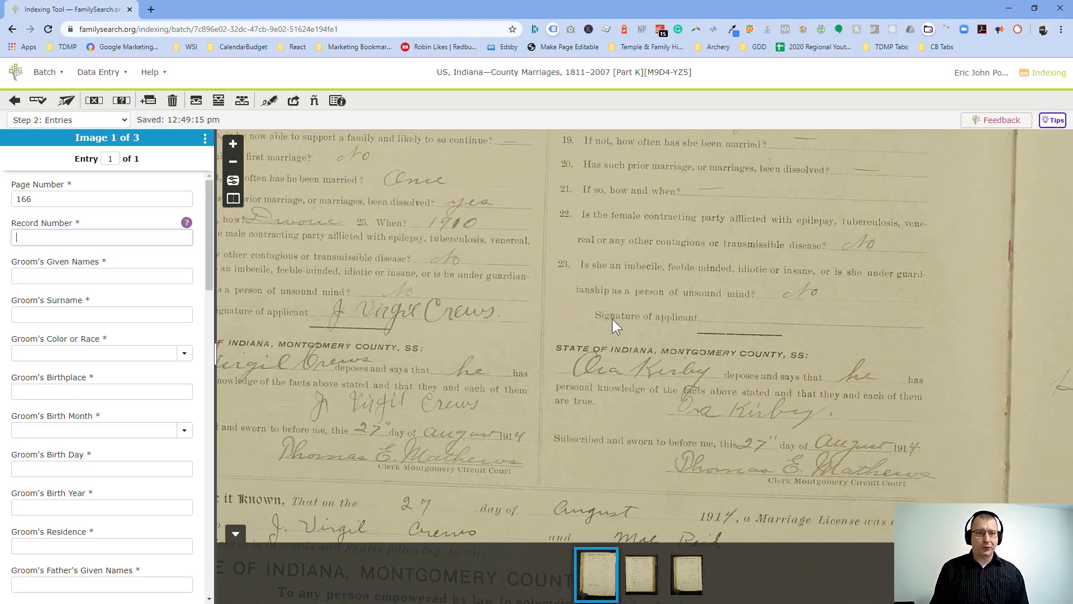
scroll(627, 293, down, 2)
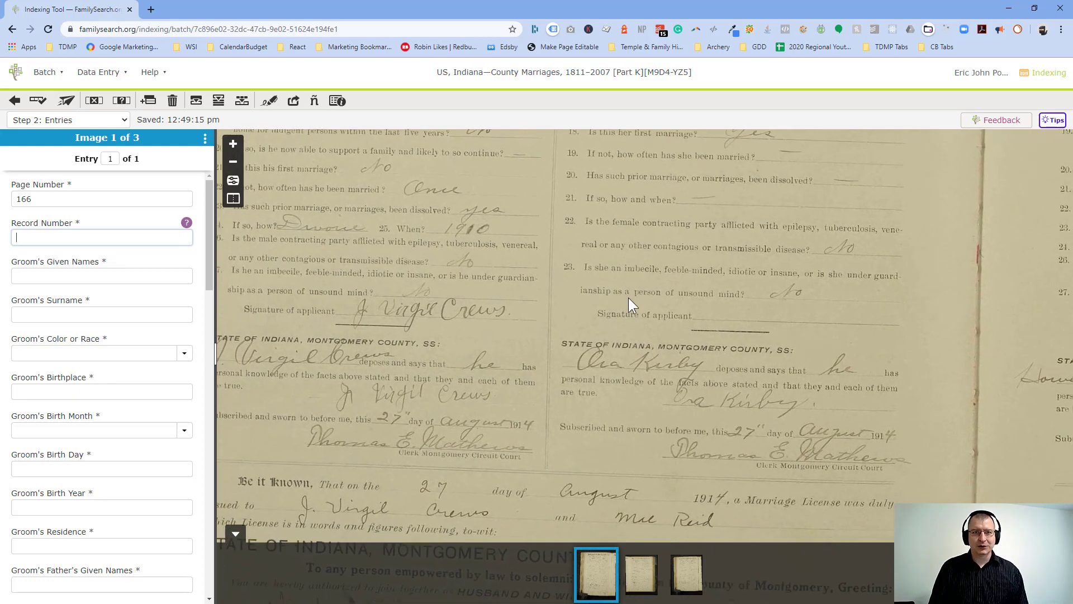
scroll(628, 297, down, 1)
drag(603, 224, 602, 323)
drag(586, 243, 535, 229)
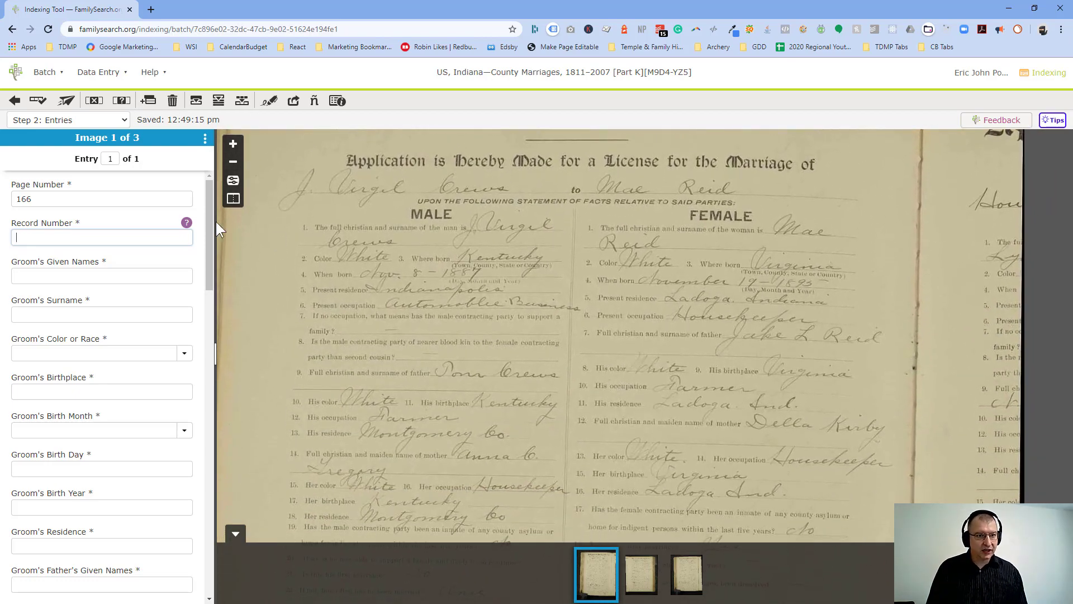
Step: Review the groom's and bride's given-name fields, then pan the image to show page number 166
click(89, 276)
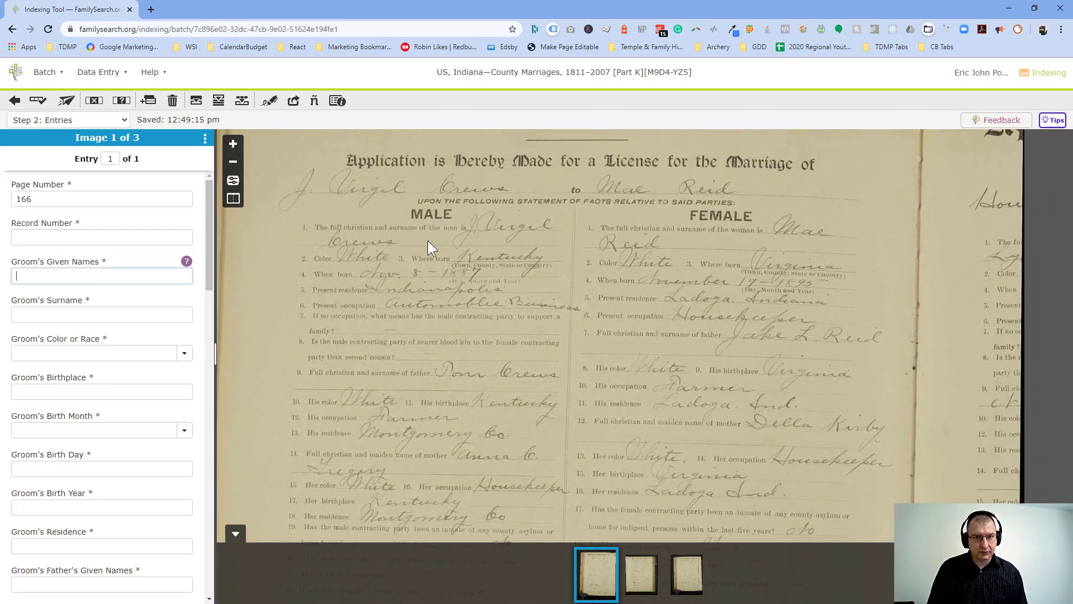
scroll(427, 243, up, 3)
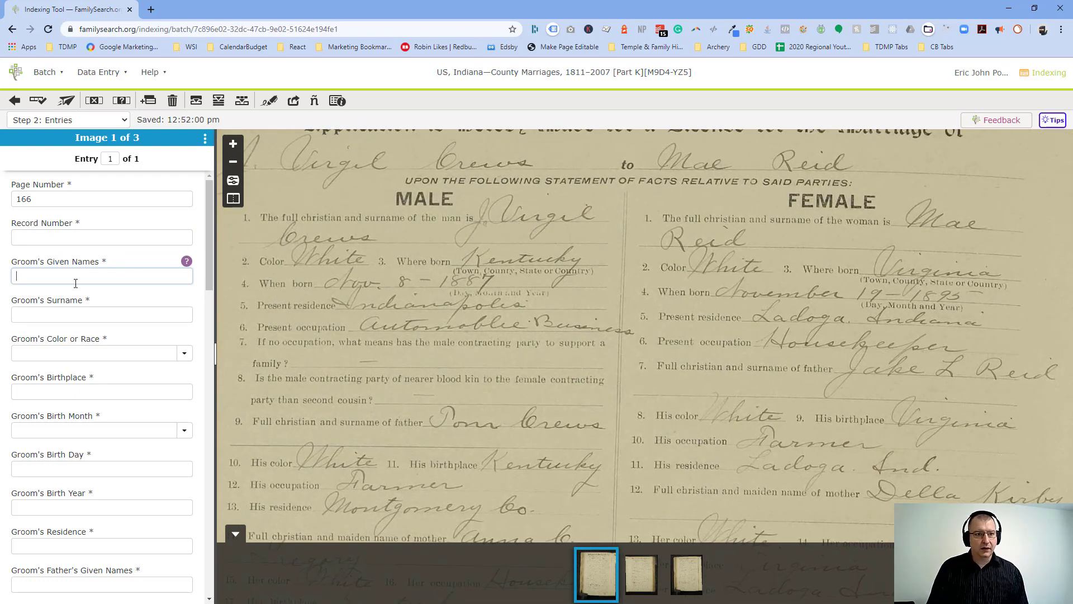
scroll(54, 436, down, 9)
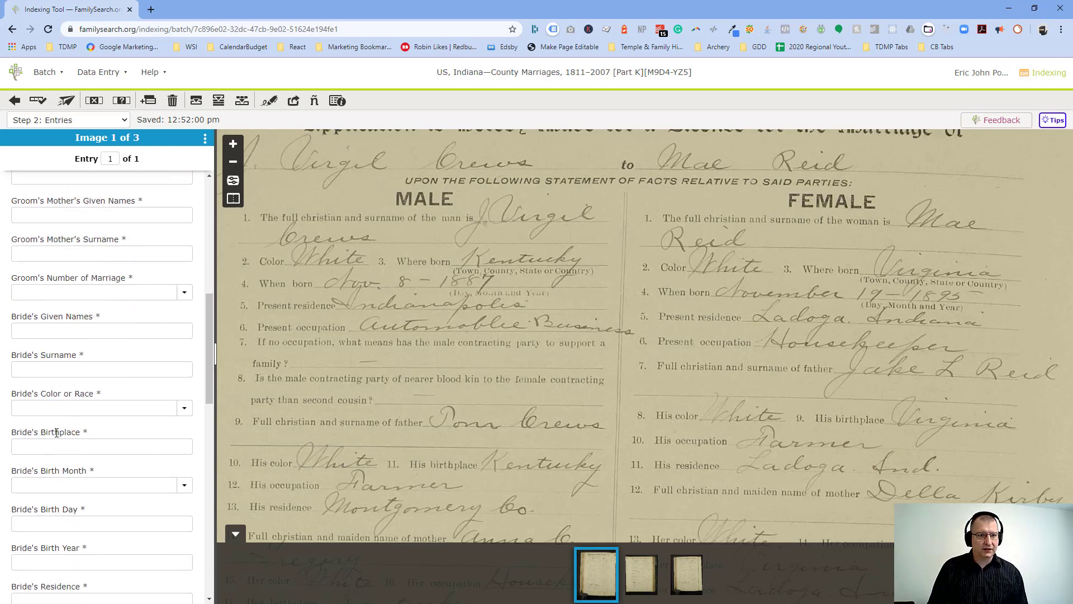
click(23, 256)
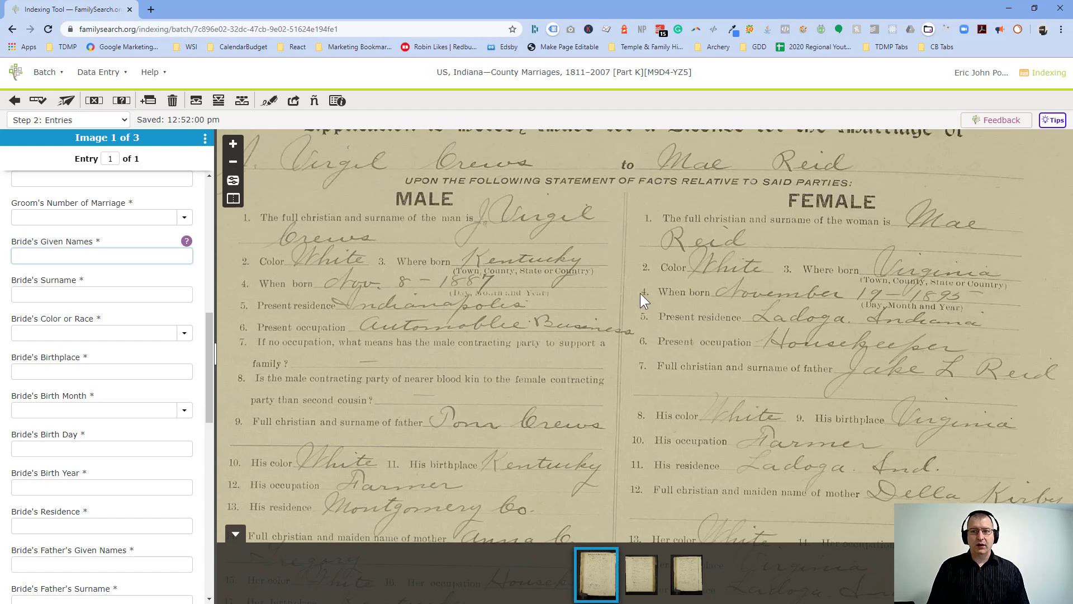
scroll(162, 453, down, 10)
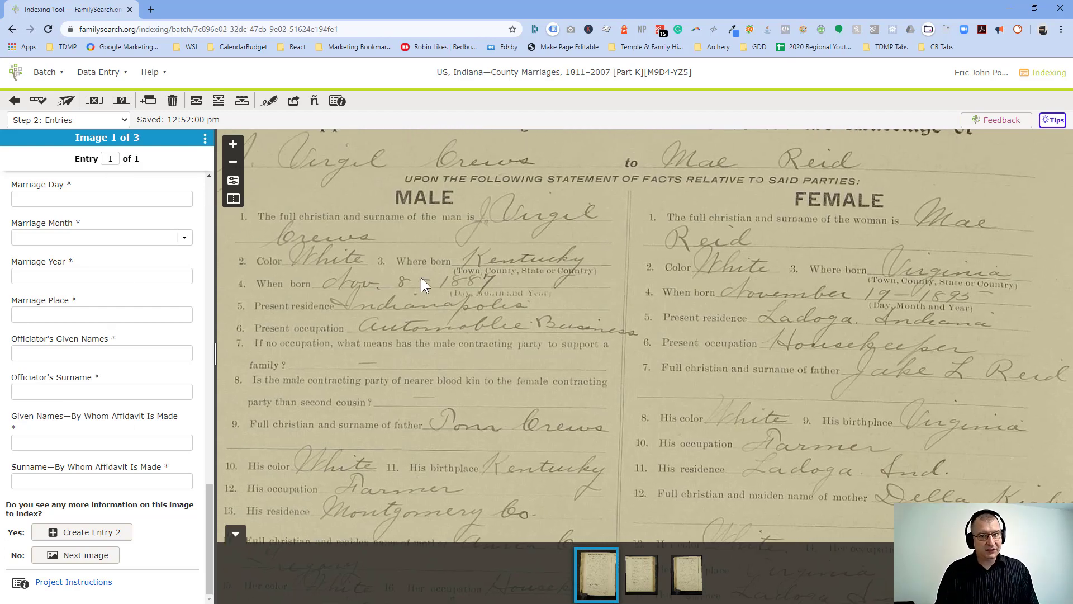
scroll(421, 278, down, 2)
drag(412, 318, 437, 448)
drag(477, 402, 471, 413)
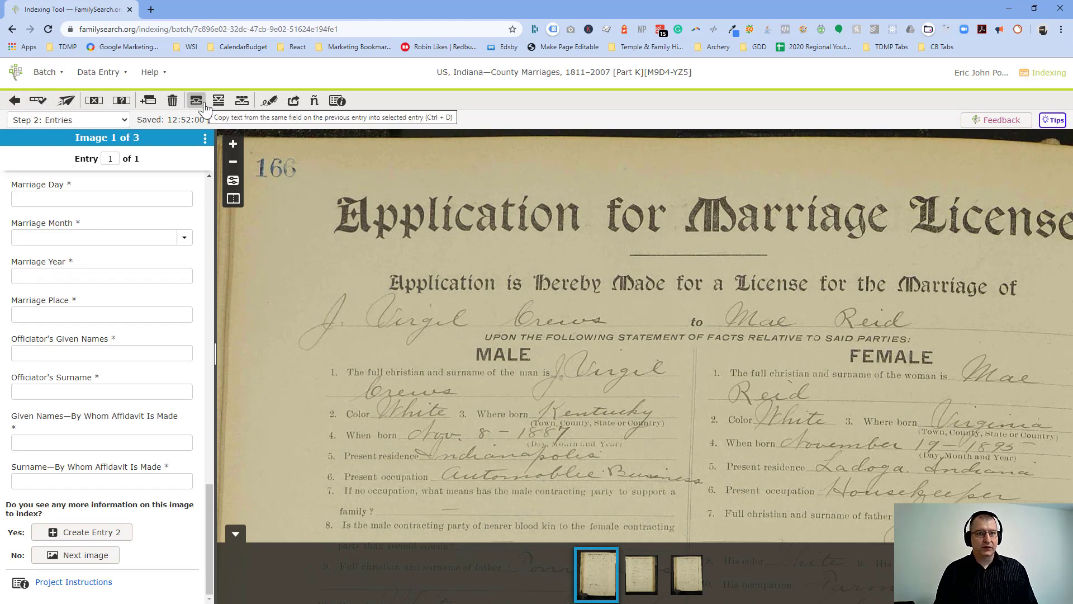
Step: Open the Handwriting Examples chart and zoom to 250% to read the groom's name lines, then restore 100%
click(268, 101)
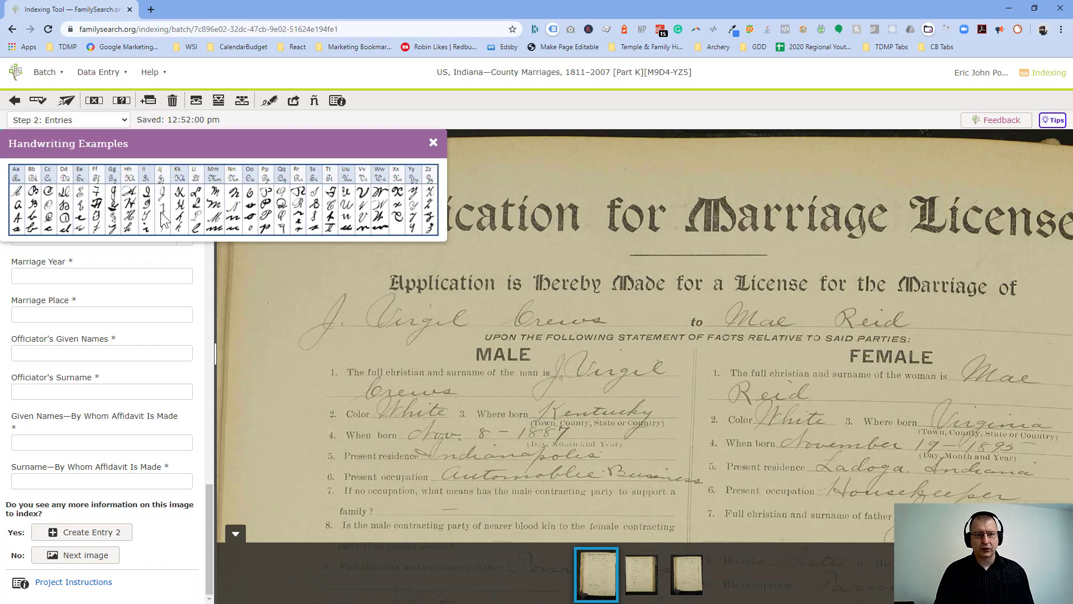
key(ctrl+plus)
key(ctrl+plus)
key(ctrl+plus)
key(ctrl+plus)
key(ctrl+plus)
key(ctrl+plus)
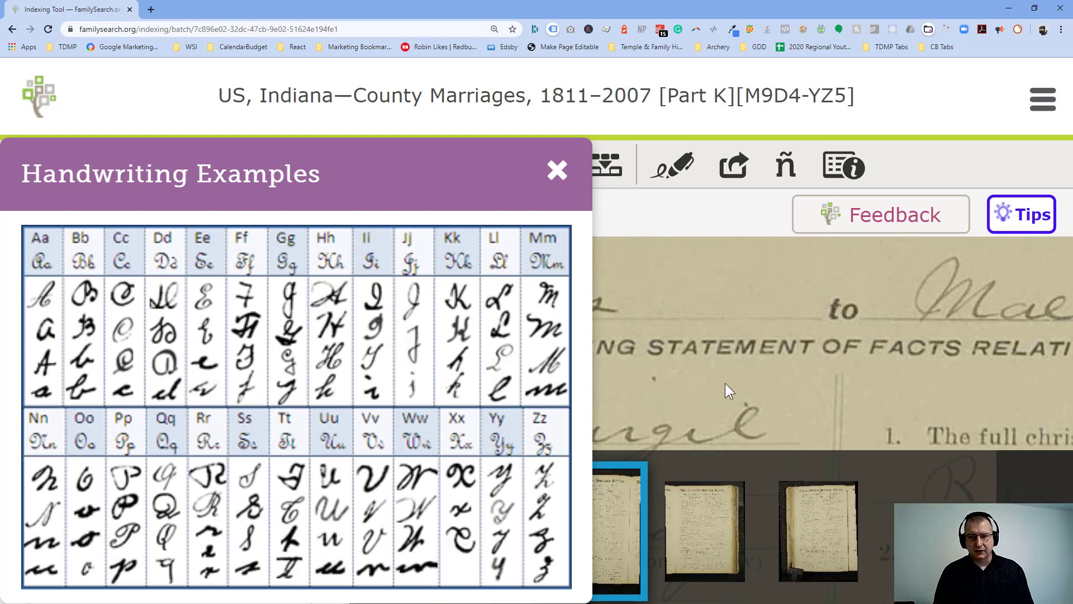
drag(709, 321, 884, 275)
drag(727, 326, 877, 283)
drag(660, 442, 935, 465)
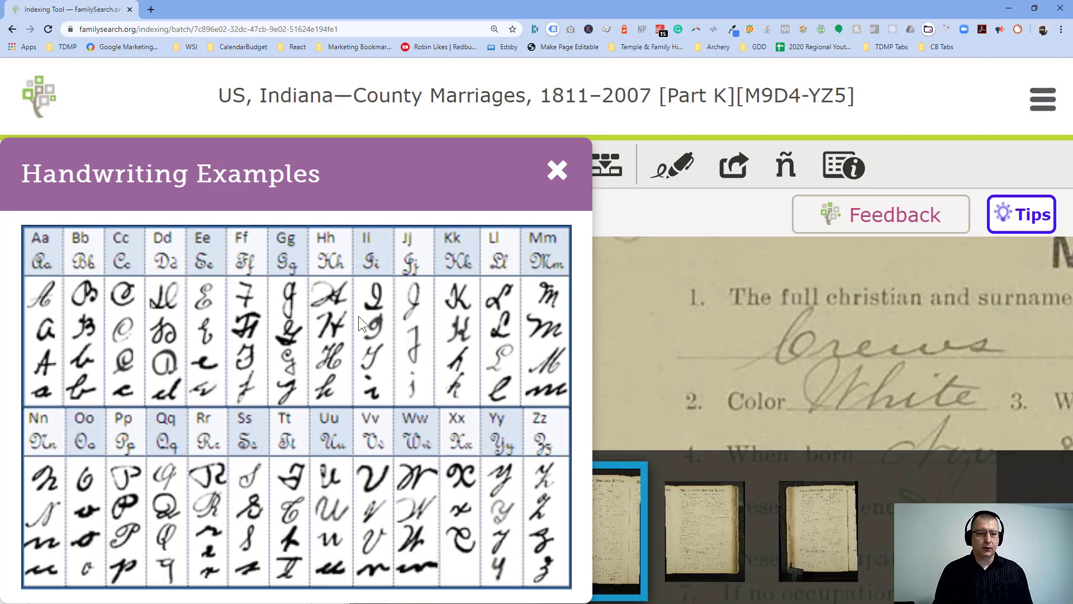
key(ctrl+minus)
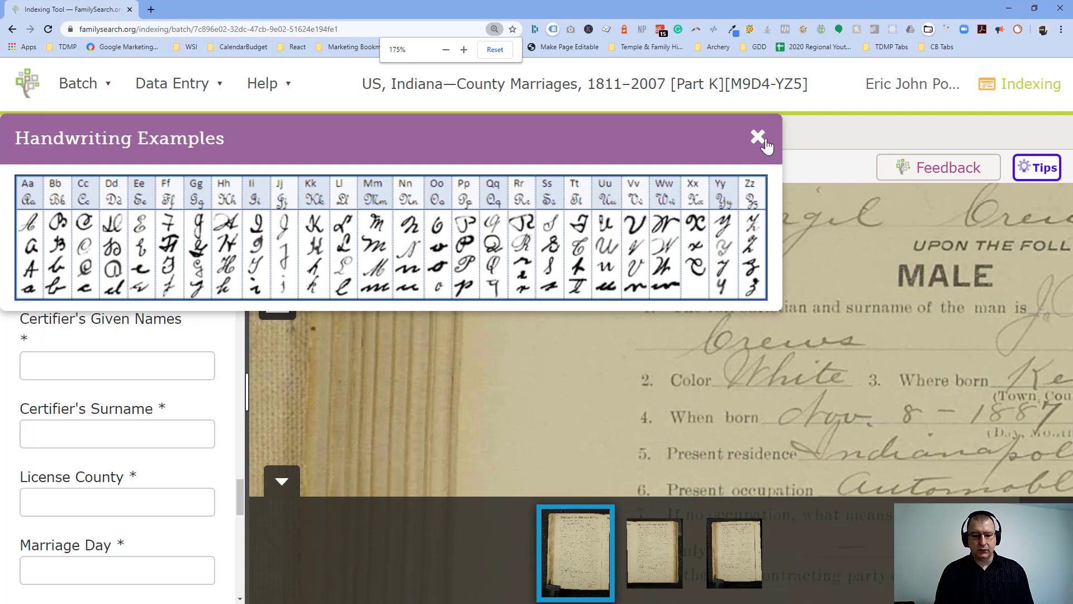
key(ctrl+0)
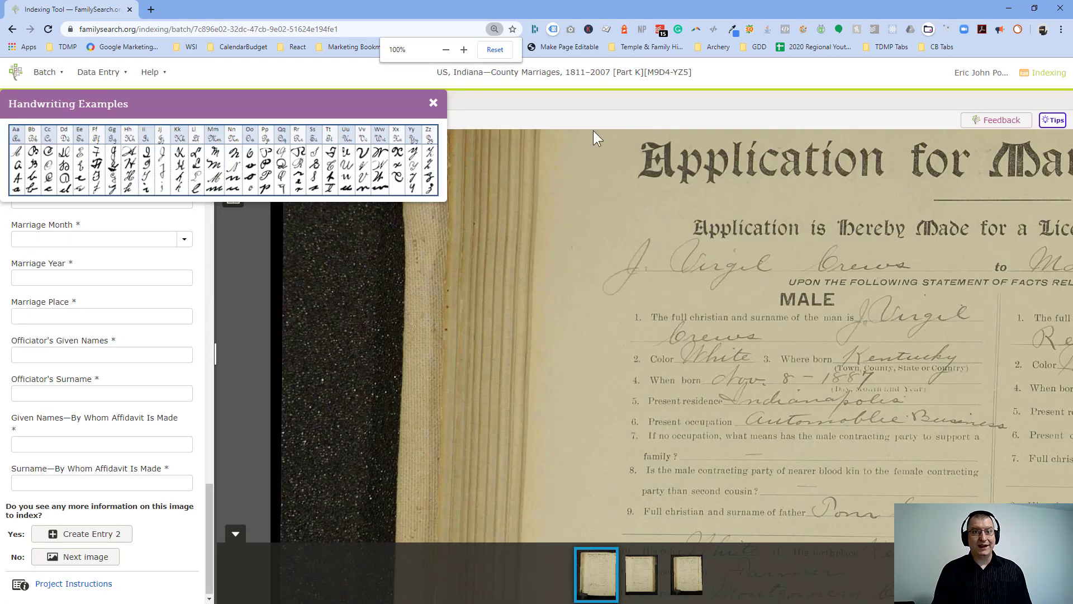
Step: Close the handwriting chart and pan to the female column and page 166 while reviewing image 1's fields
click(433, 102)
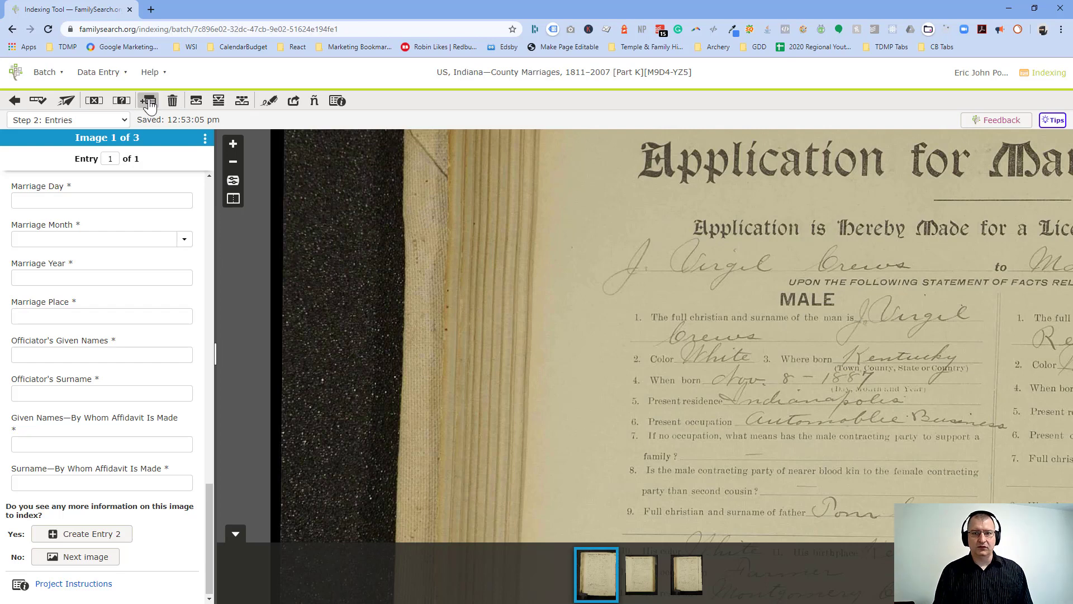
drag(650, 279, 398, 264)
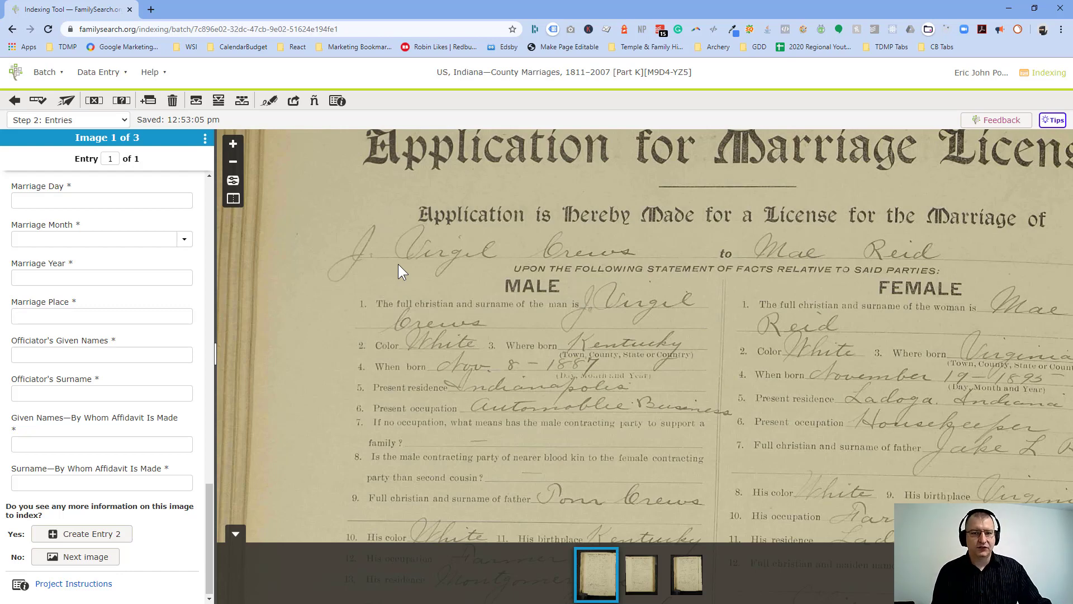
drag(474, 267, 499, 304)
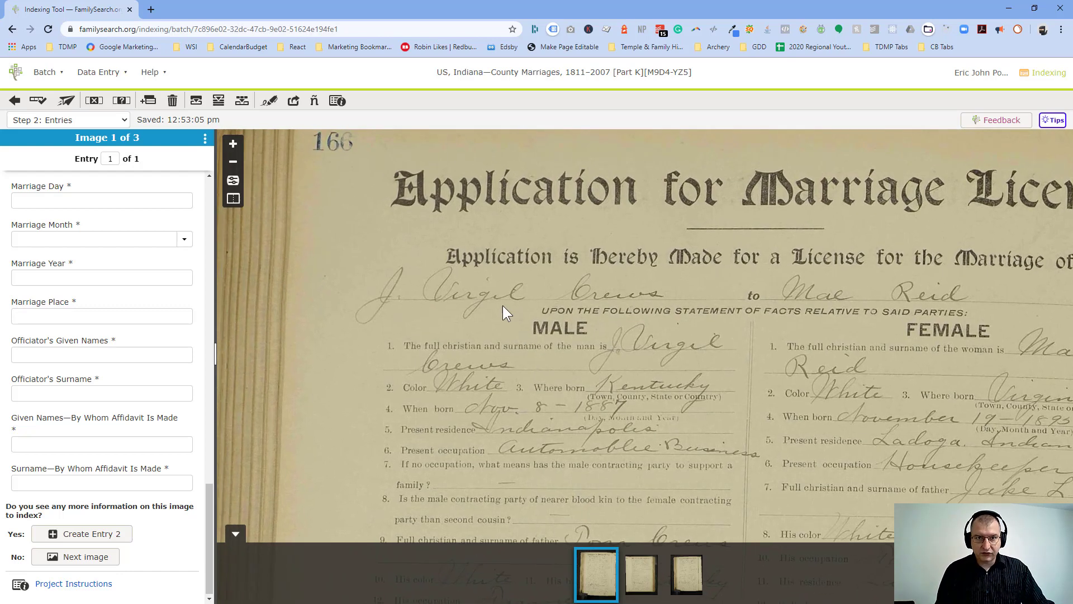
scroll(499, 301, up, 1)
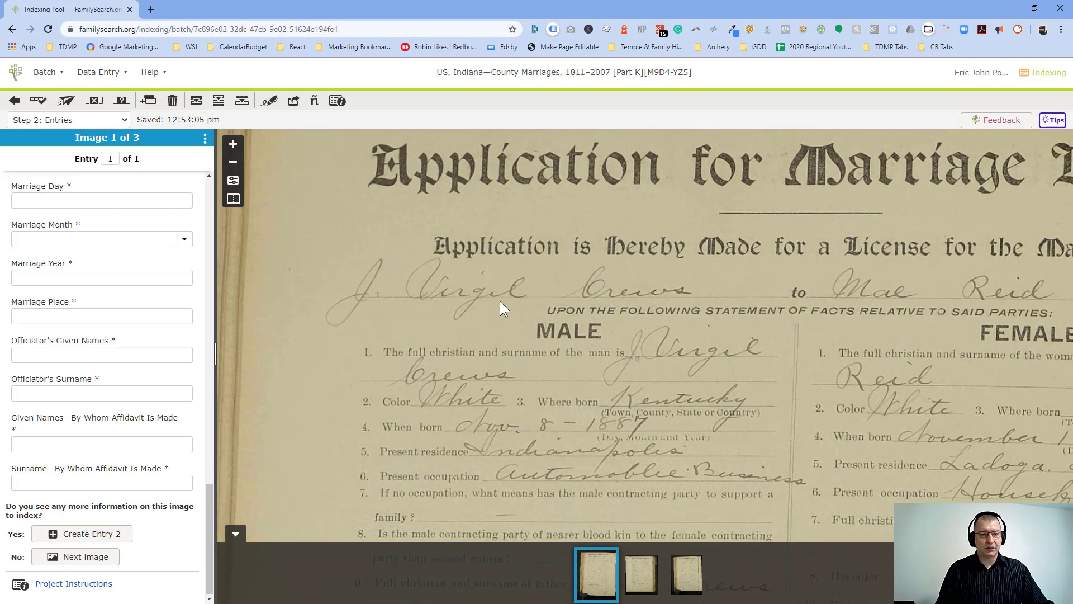
scroll(102, 371, down, 1)
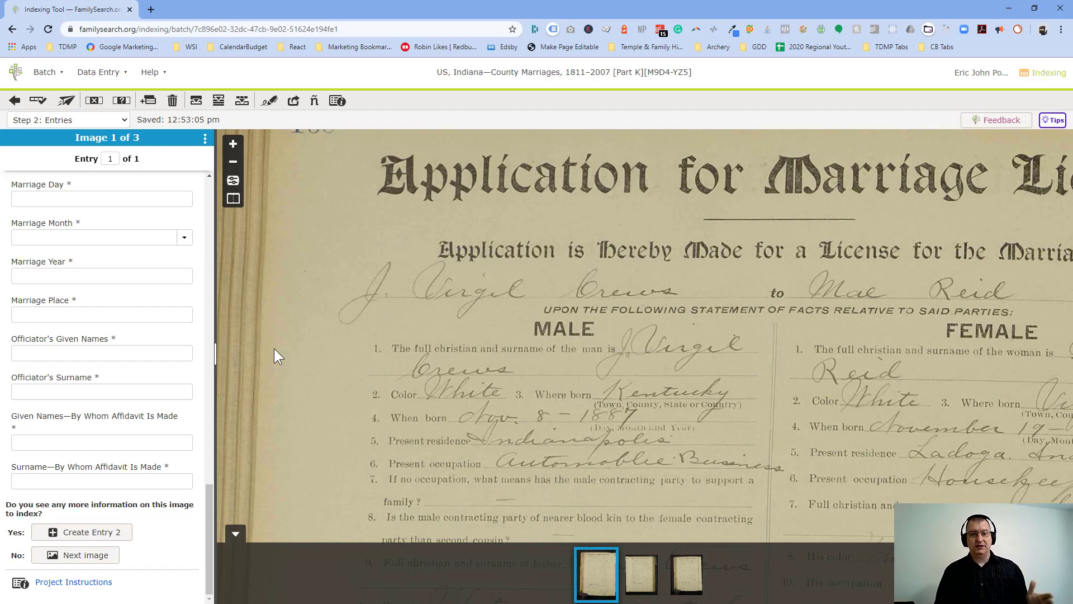
scroll(502, 355, up, 2)
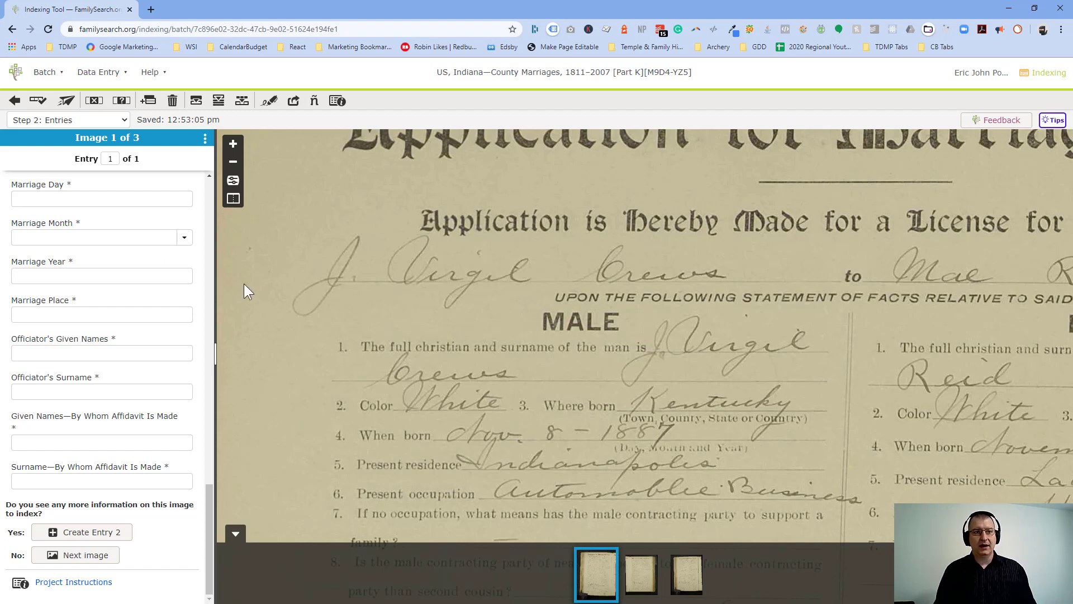
Step: Leave the batch through the Batch menu's Back to Web Indexing option
click(107, 82)
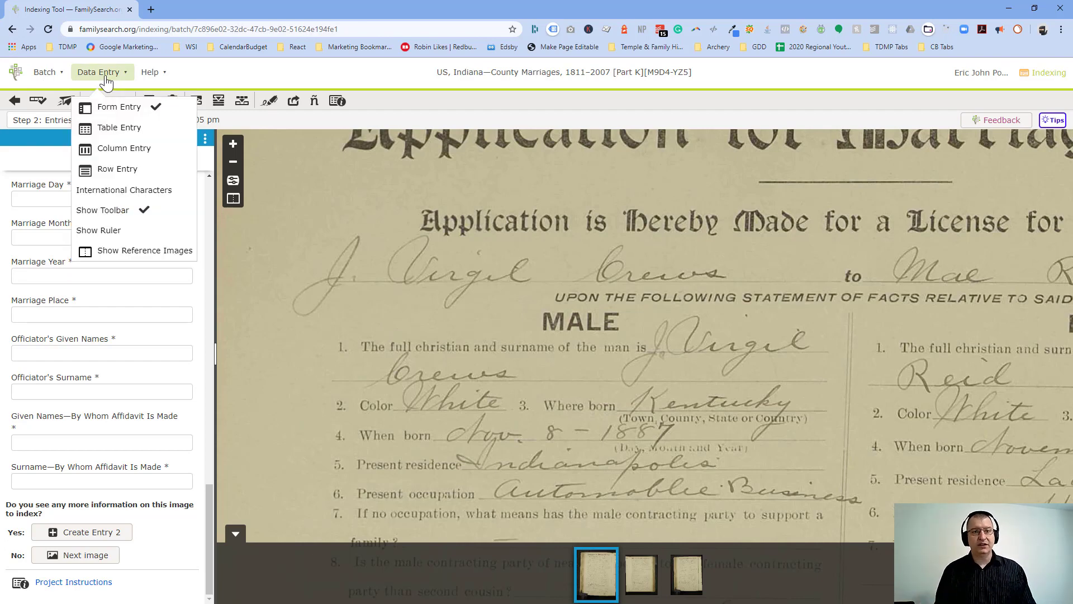
click(25, 75)
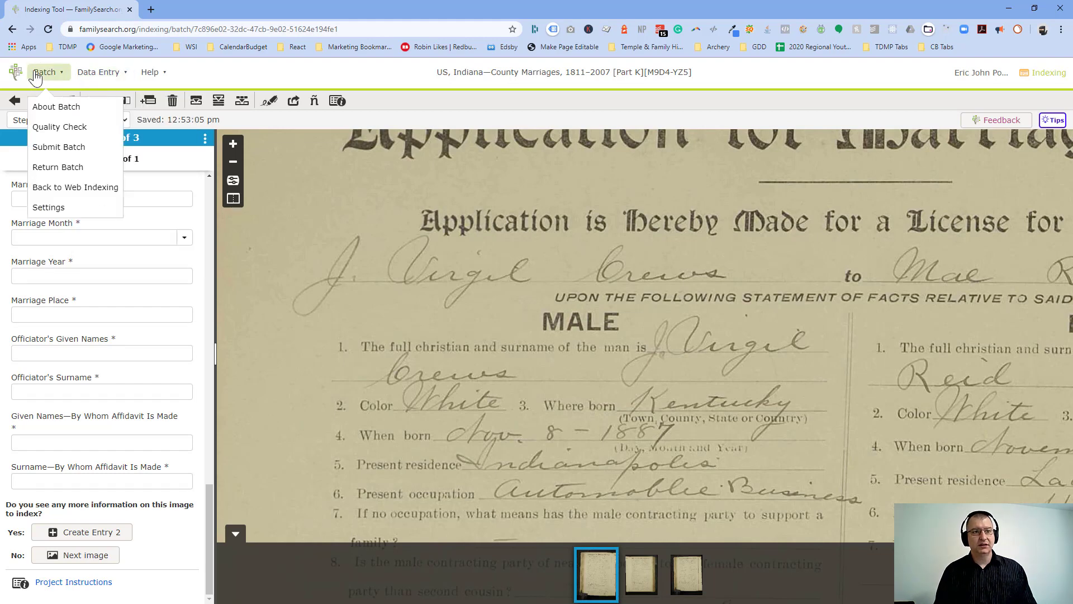
click(13, 76)
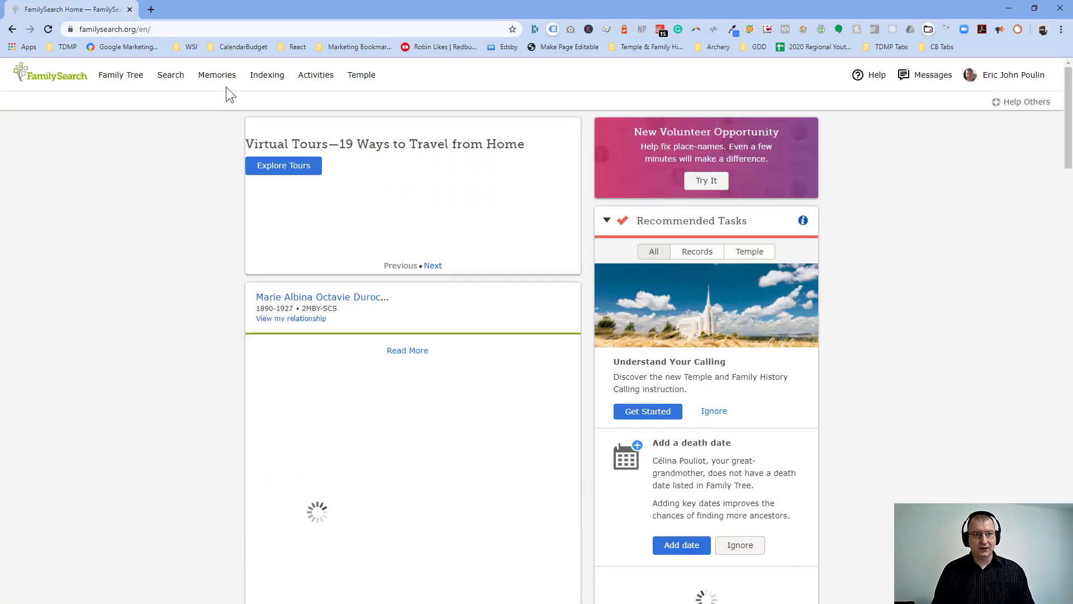
Step: Go via Indexing > Overview, Get Started and Start Indexing to the personal Web Indexing page
click(270, 76)
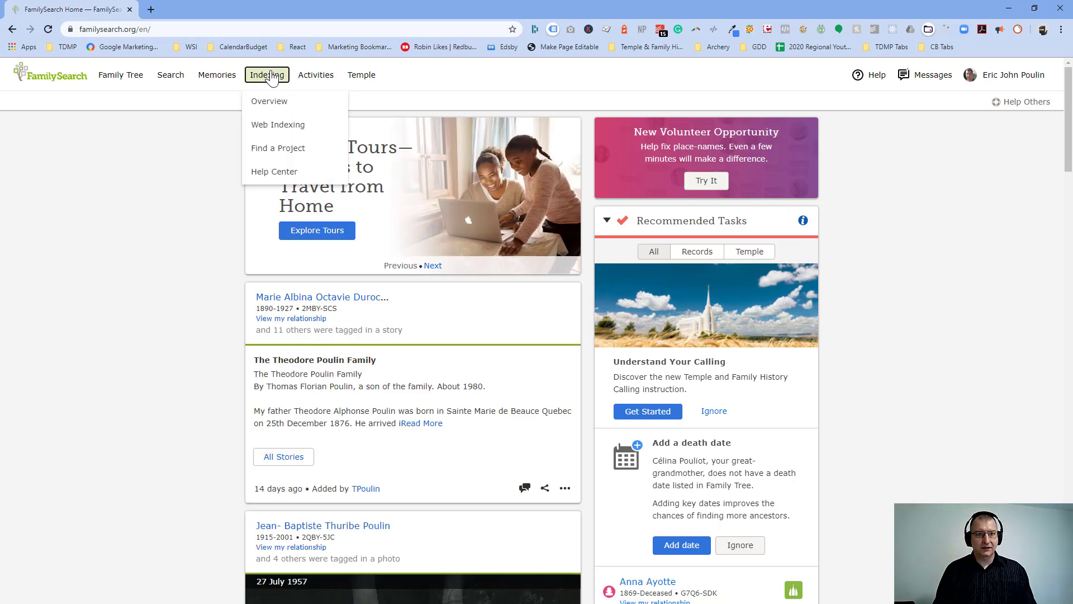
click(266, 99)
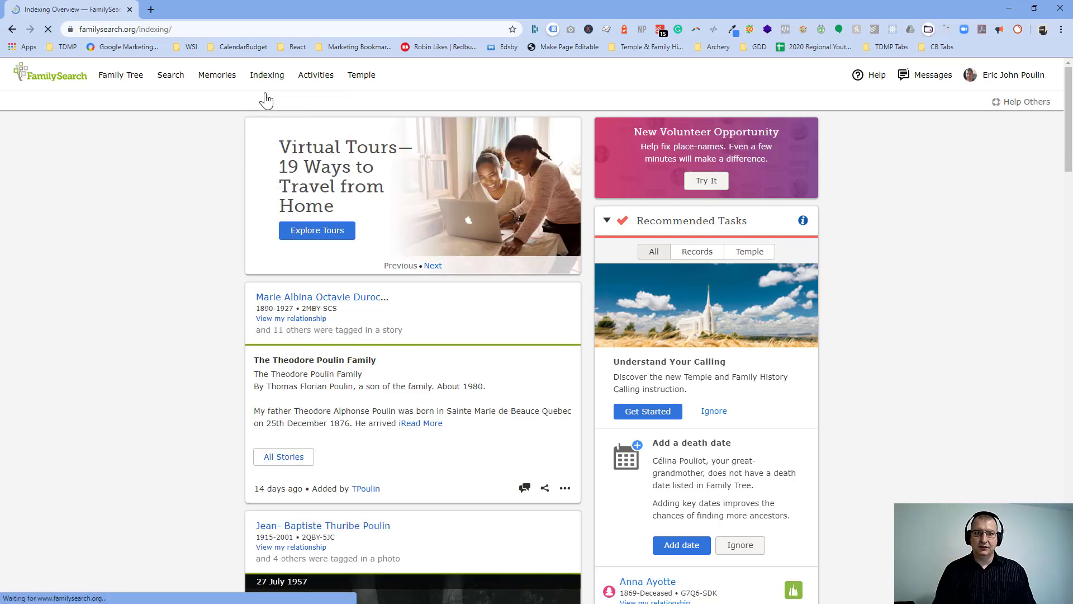
click(370, 291)
click(343, 347)
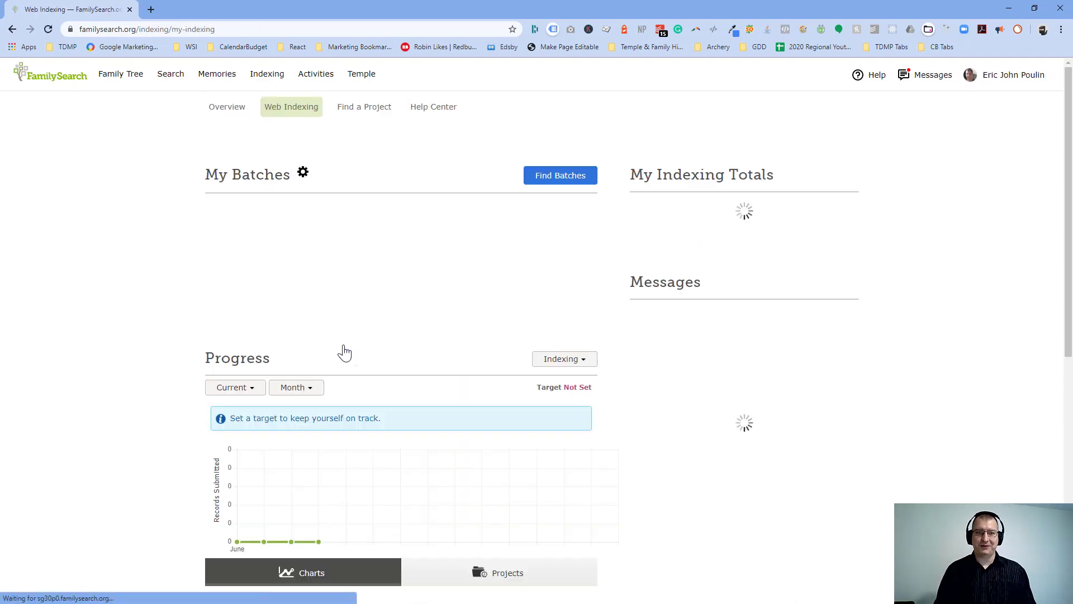
Step: Scroll past Progress to the Groups list: Oshawa Ontario Stake (139 members) and Bowmanville Ward (24)
scroll(136, 422, down, 7)
scroll(137, 416, up, 3)
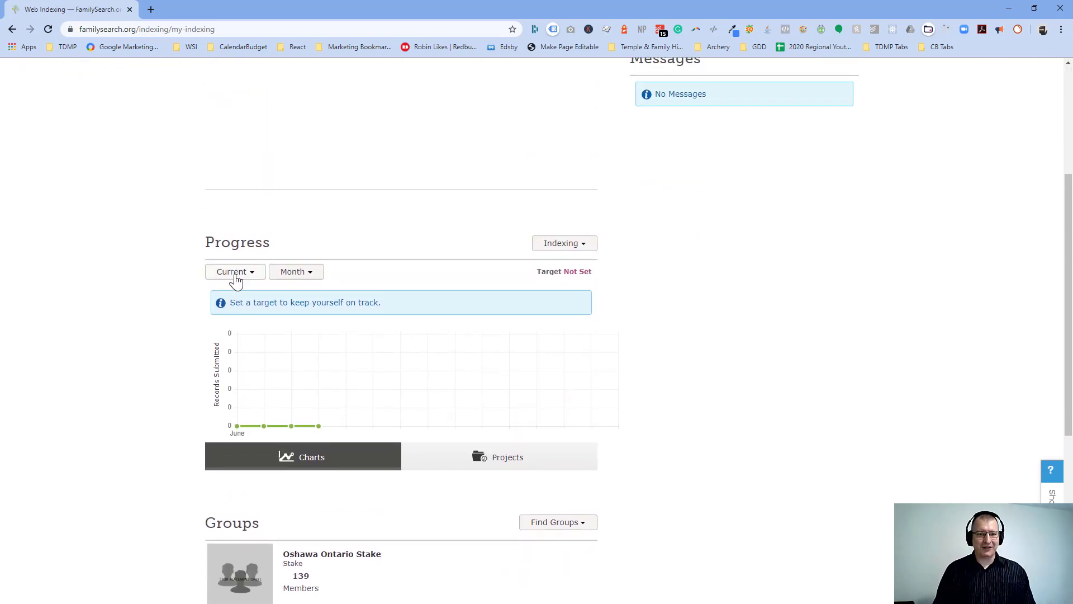
scroll(229, 341, down, 4)
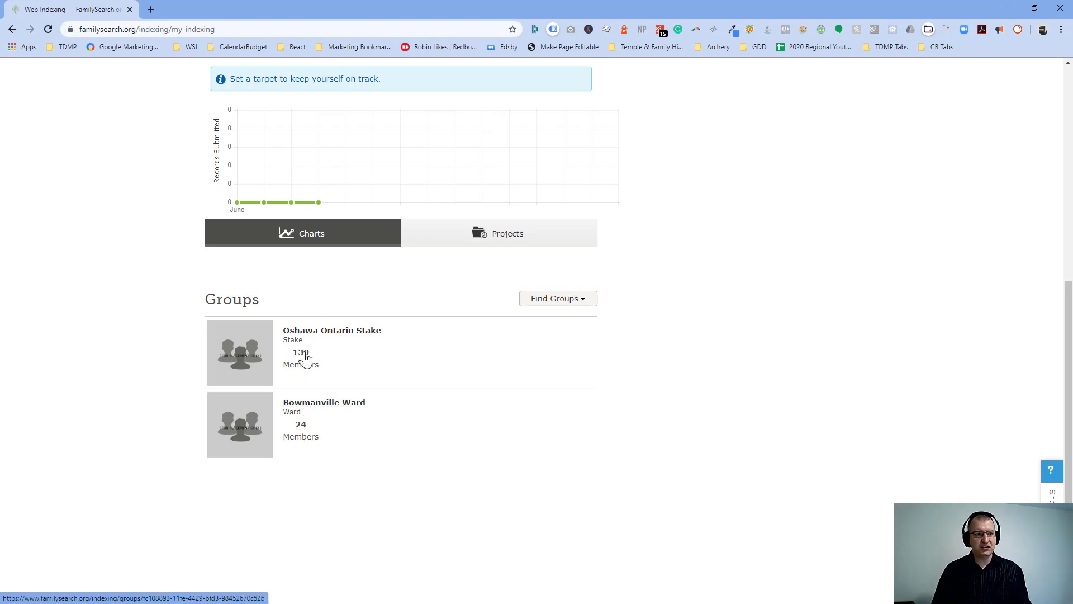
key(XF86Calculator)
text(24/139)
key(Return)
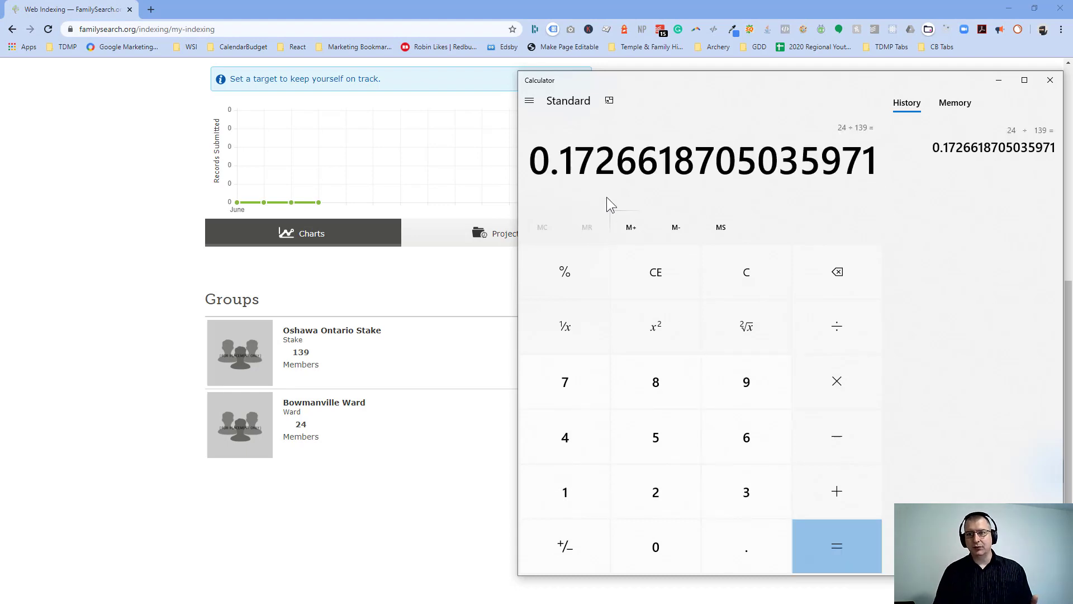
click(1050, 80)
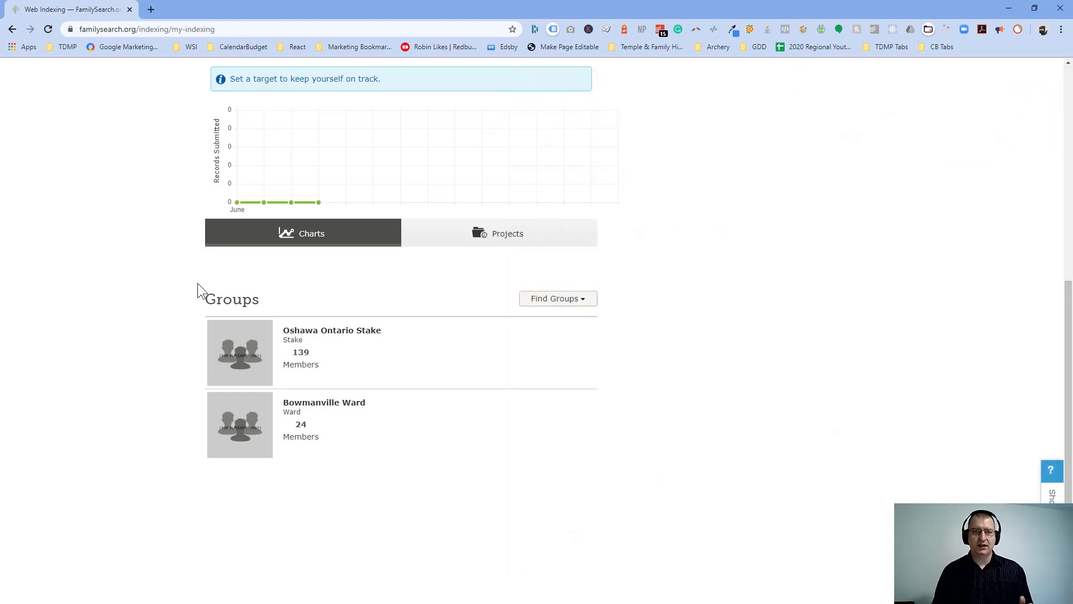
Step: Find the Groups section and open the Oshawa Ontario Stake group page
scroll(610, 450, up, 6)
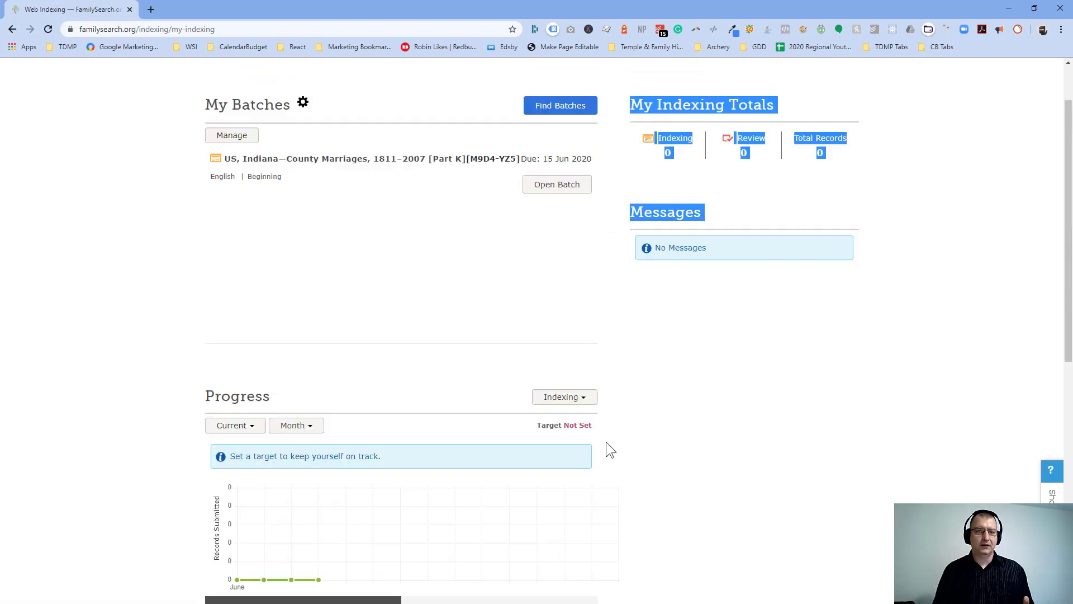
scroll(606, 441, down, 2)
scroll(606, 440, up, 1)
scroll(584, 423, down, 1)
scroll(467, 376, up, 2)
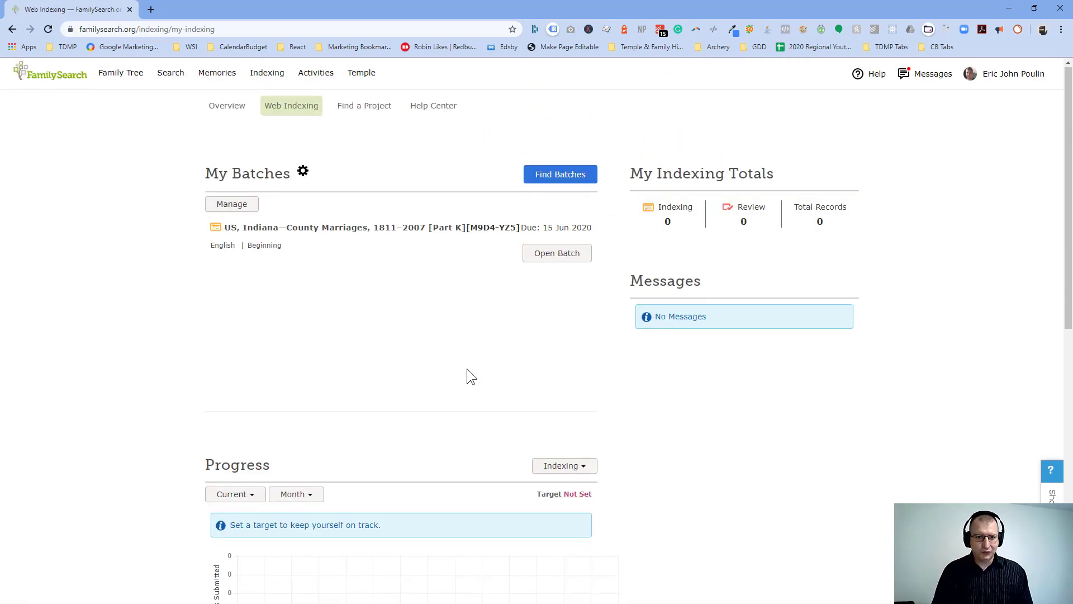
scroll(300, 422, down, 5)
click(301, 413)
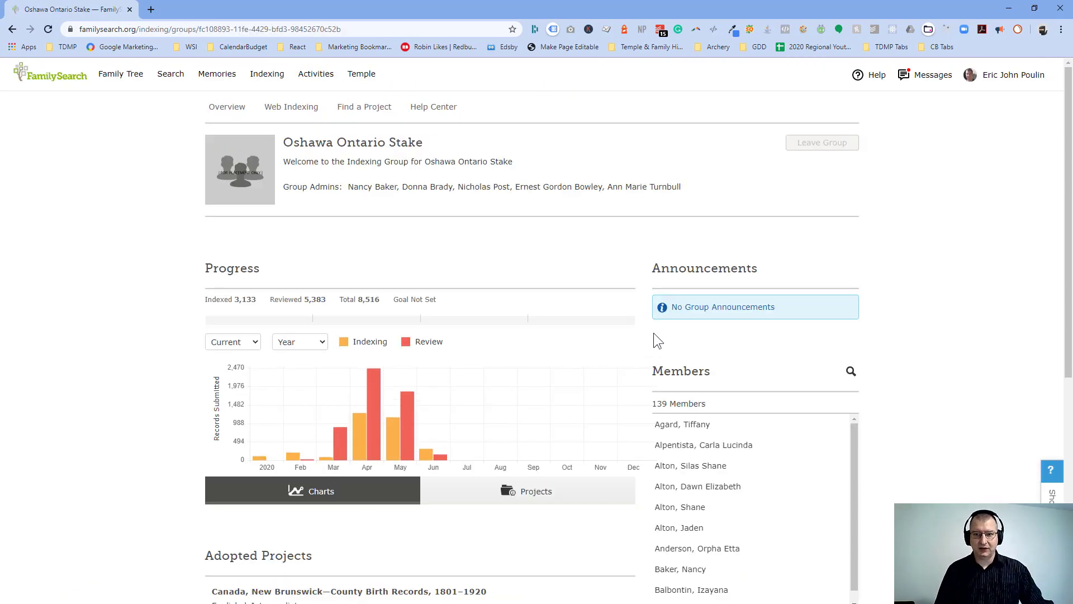
Step: Scroll through the stake's progress (3,133 indexed, 5,383 reviewed), members and adopted New Brunswick birth records project
scroll(863, 370, down, 3)
scroll(685, 357, down, 3)
scroll(679, 340, up, 2)
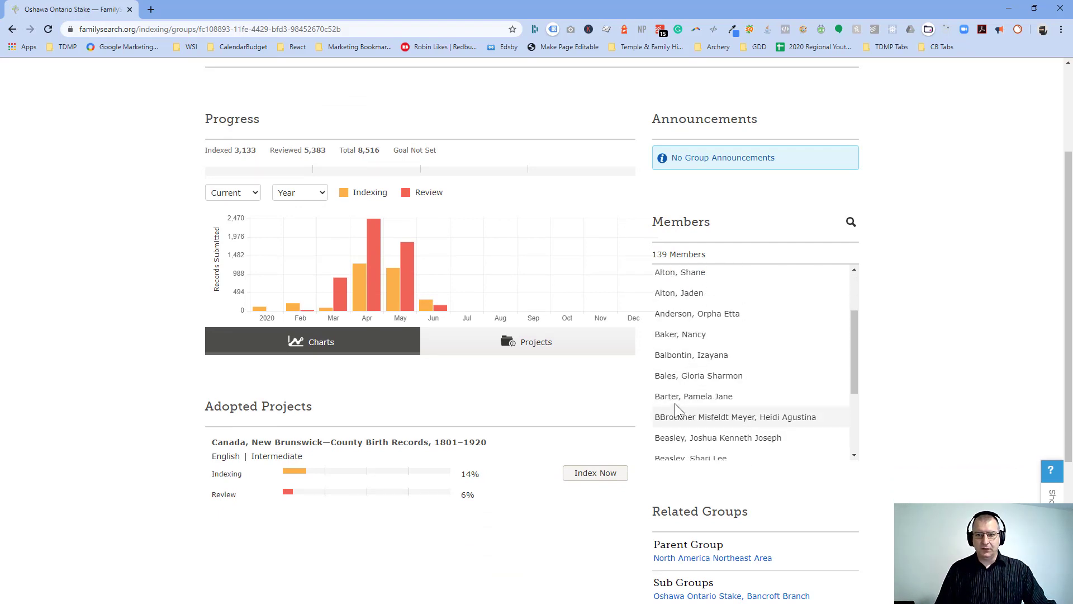
scroll(675, 394, down, 3)
scroll(677, 395, down, 3)
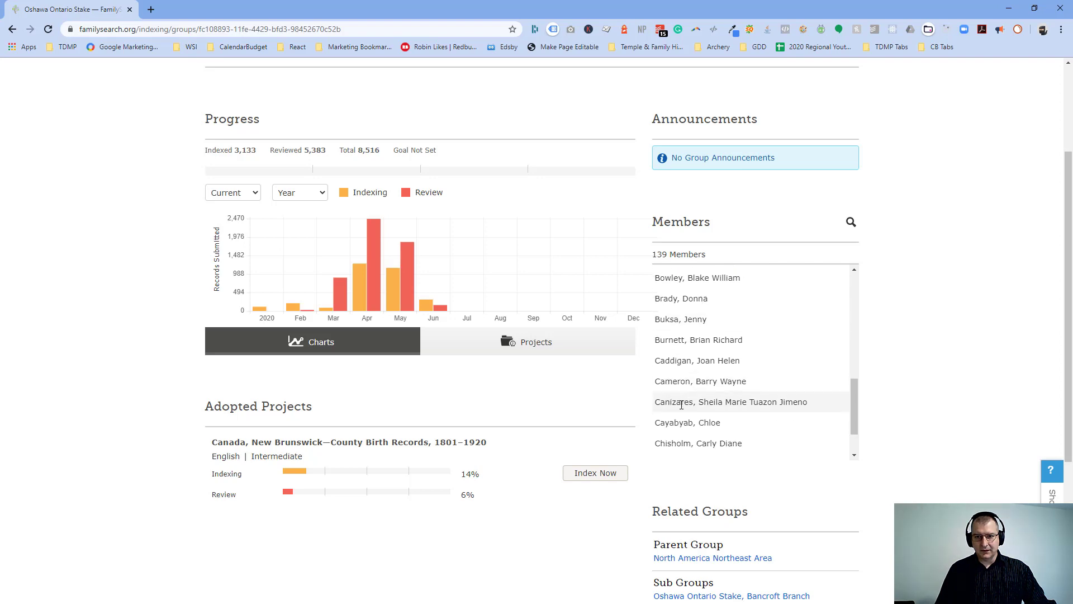
scroll(683, 392, down, 3)
scroll(684, 383, up, 10)
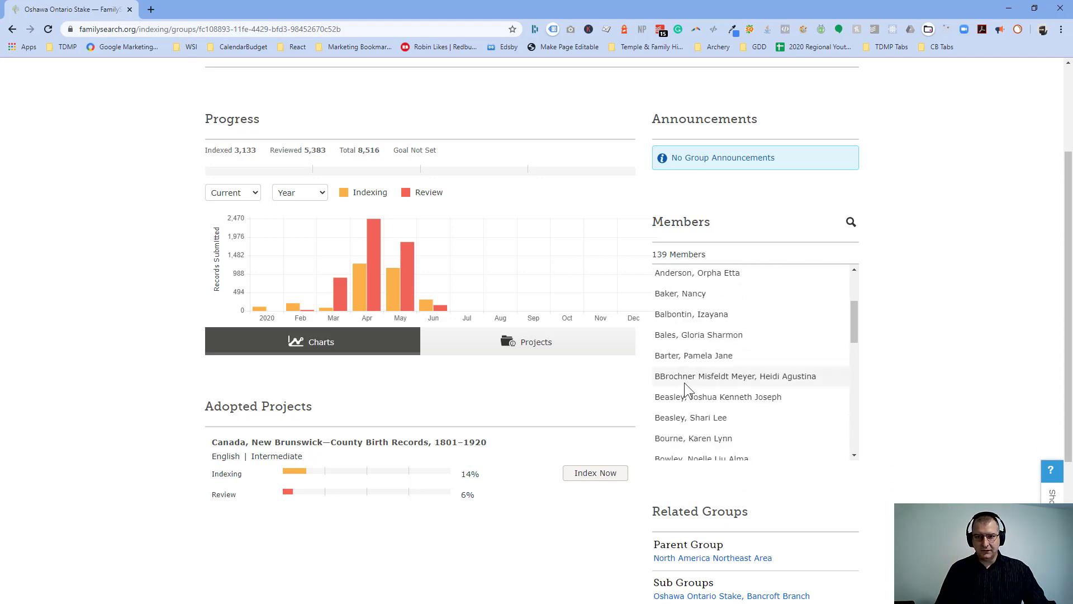
scroll(684, 383, up, 1)
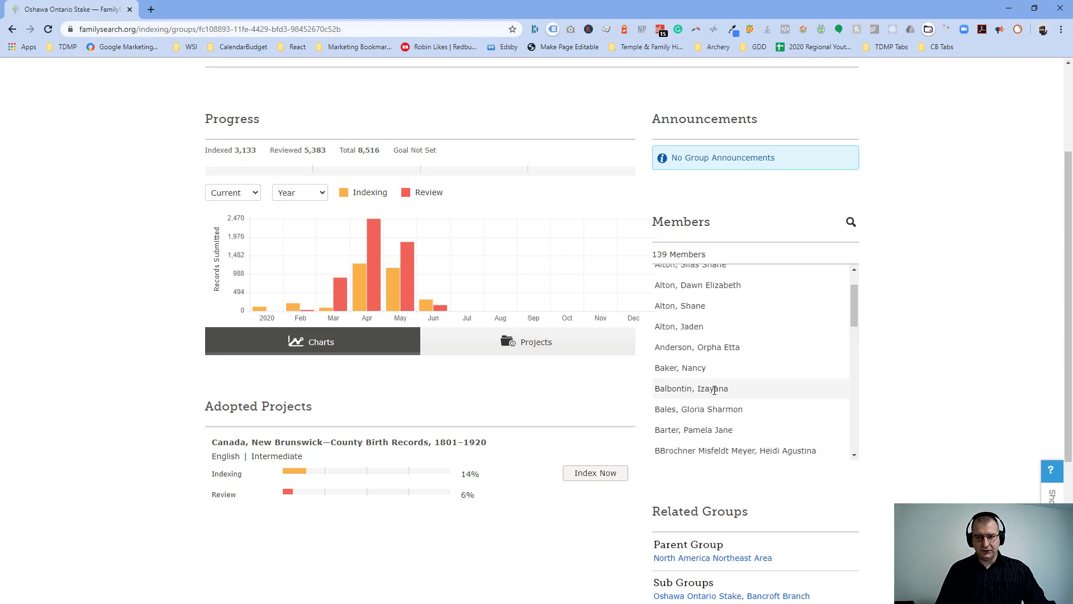
scroll(718, 403, down, 8)
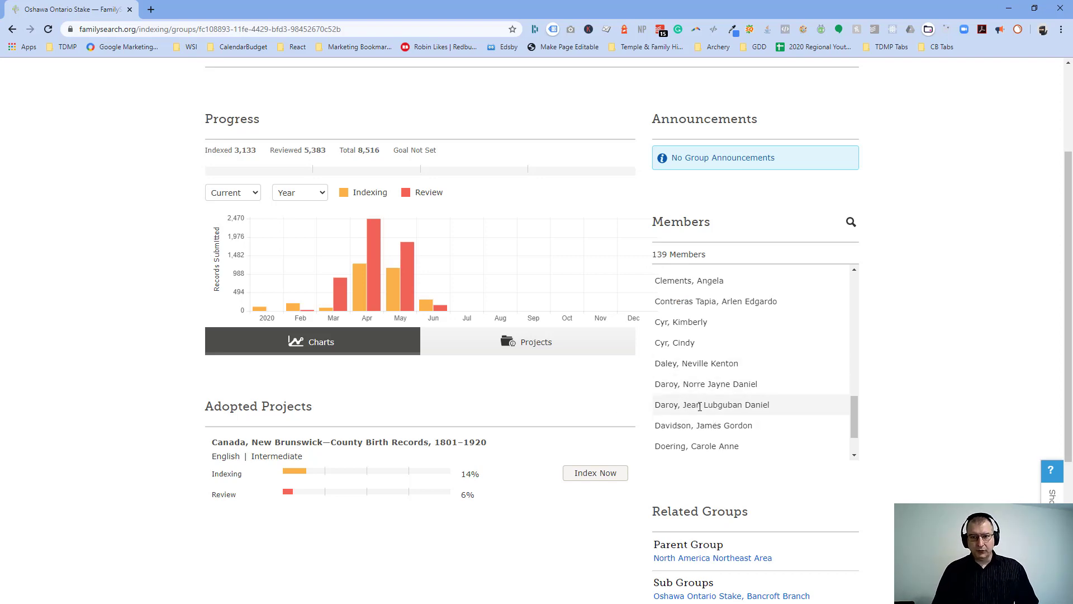
scroll(660, 427, down, 1)
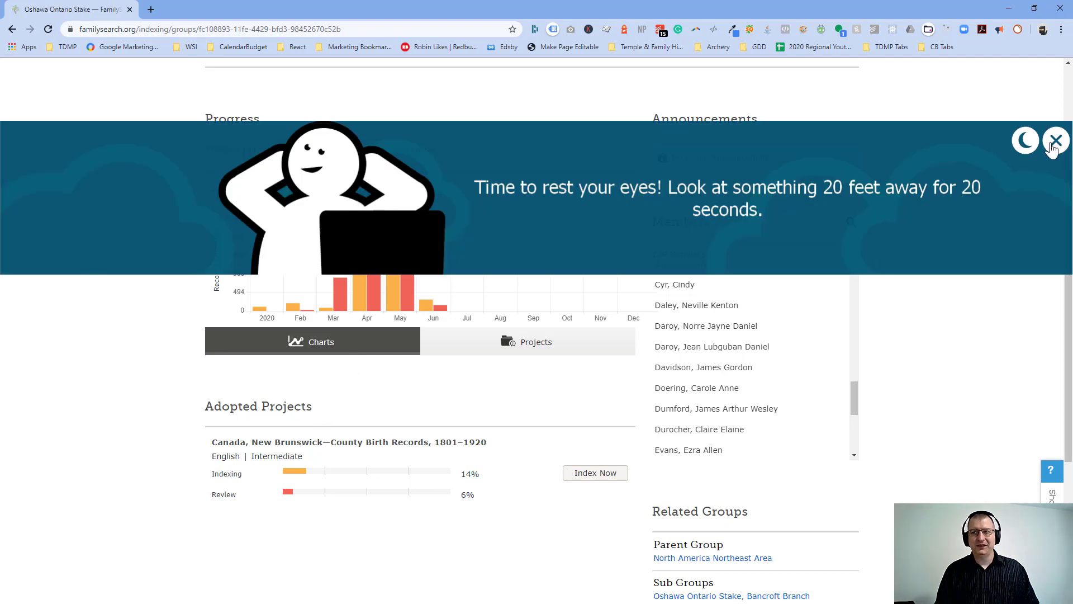
Step: Close the rest-your-eyes banner and check the adopted New Brunswick project at 14% indexed, 6% reviewed
click(1055, 142)
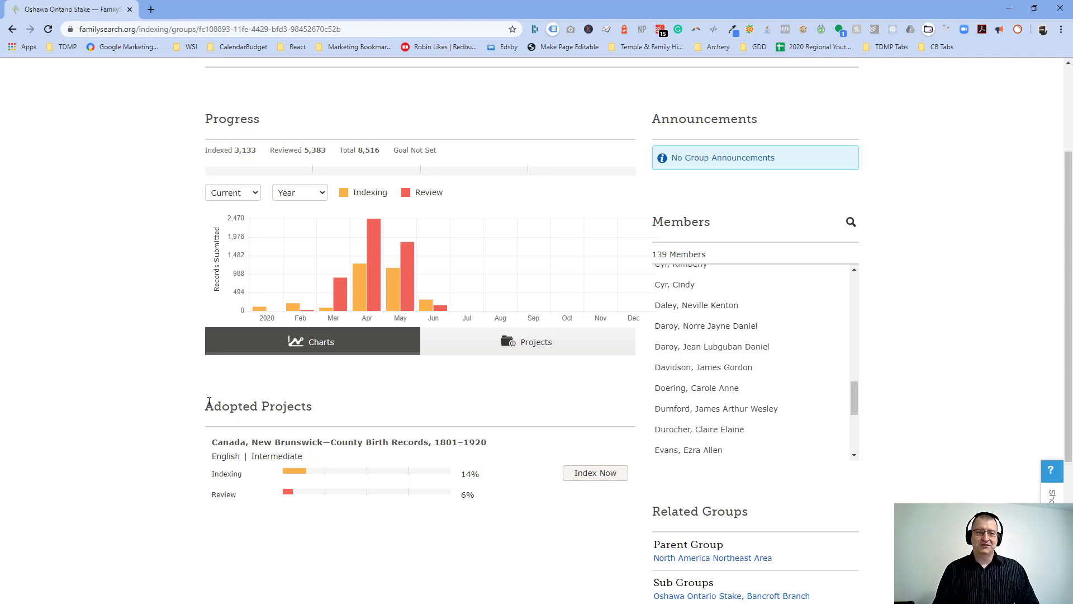
drag(213, 404, 300, 501)
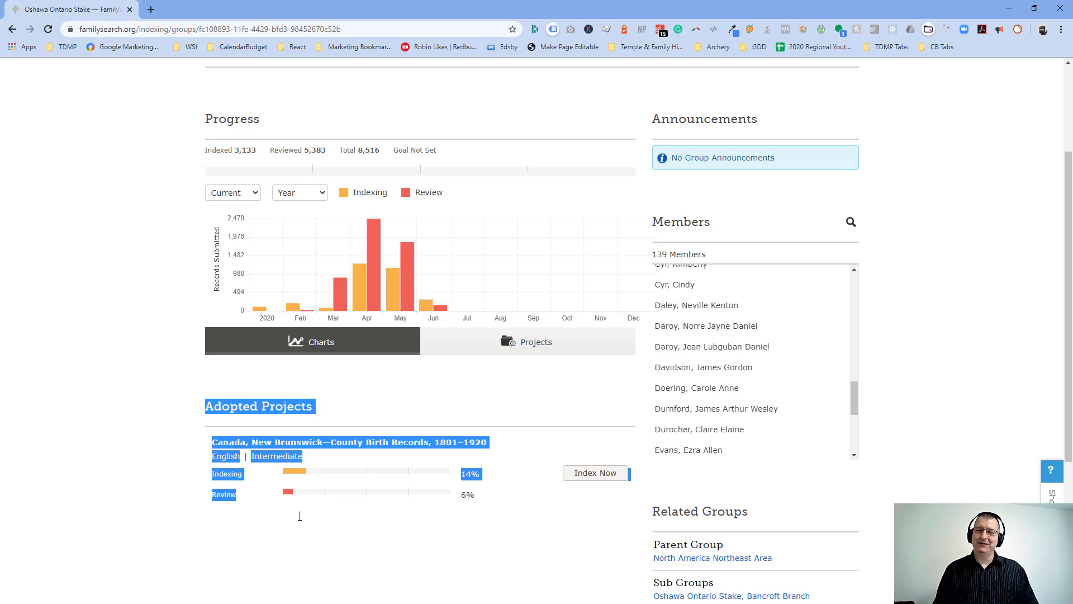
click(298, 515)
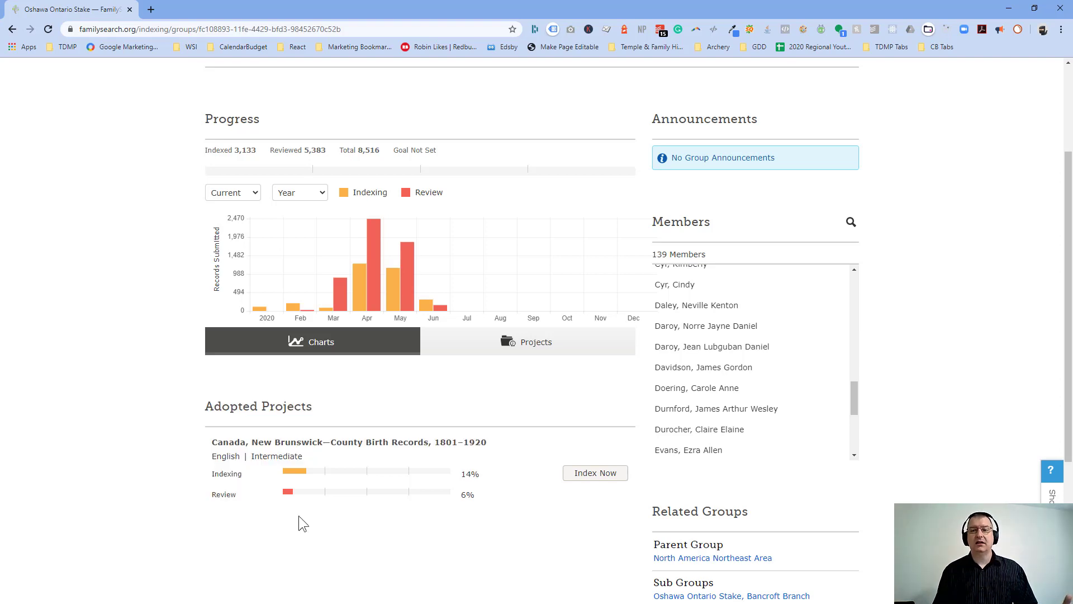